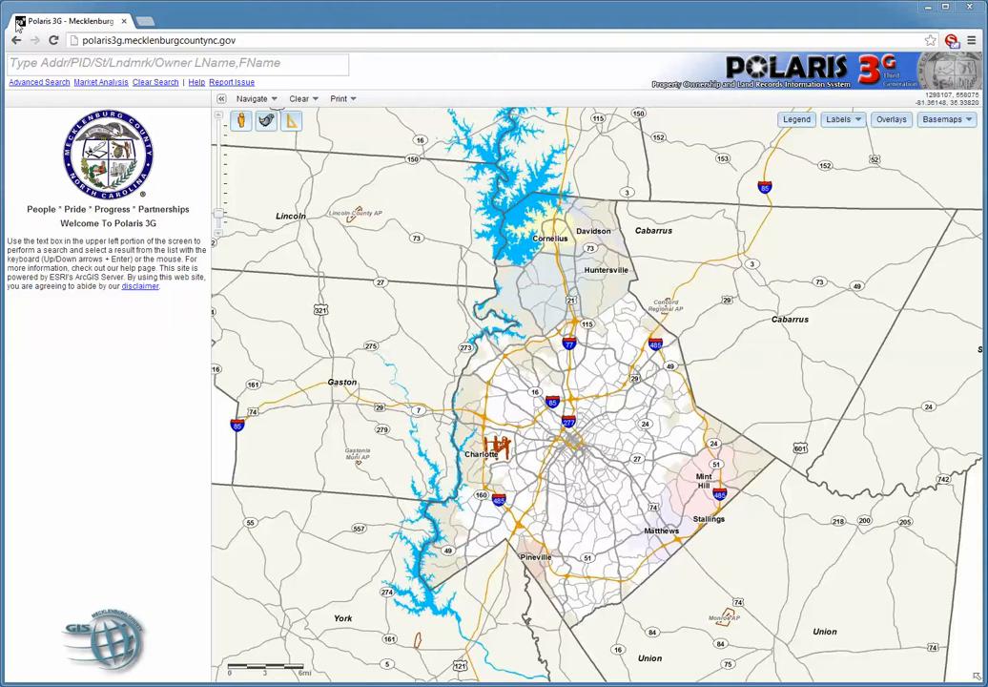
Put the cursor in the Addr/PID/St/Lndmrk/Owner search box on the county map.
left_click(93, 62)
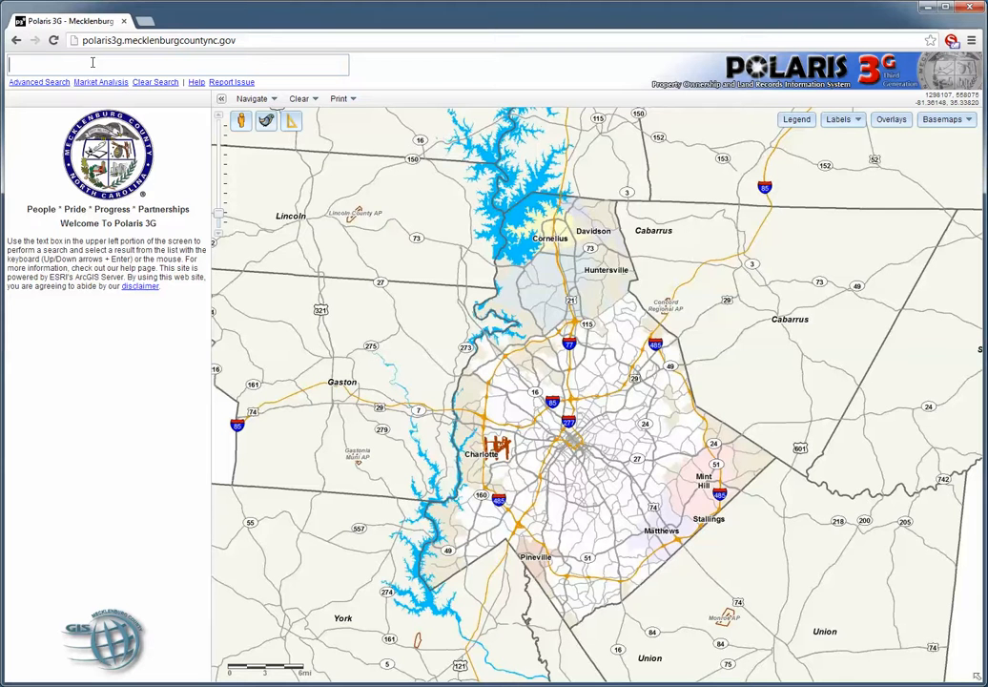
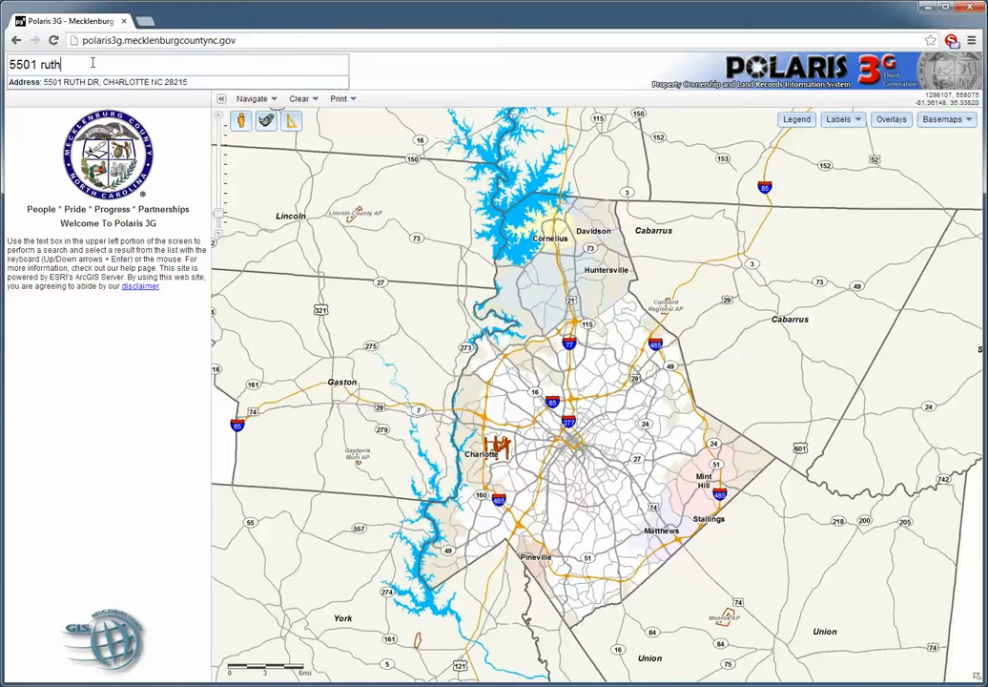
Look up the target Ruth Dr address, select its parcel, dismiss the popup, and zoom out one level.
left_click(79, 84)
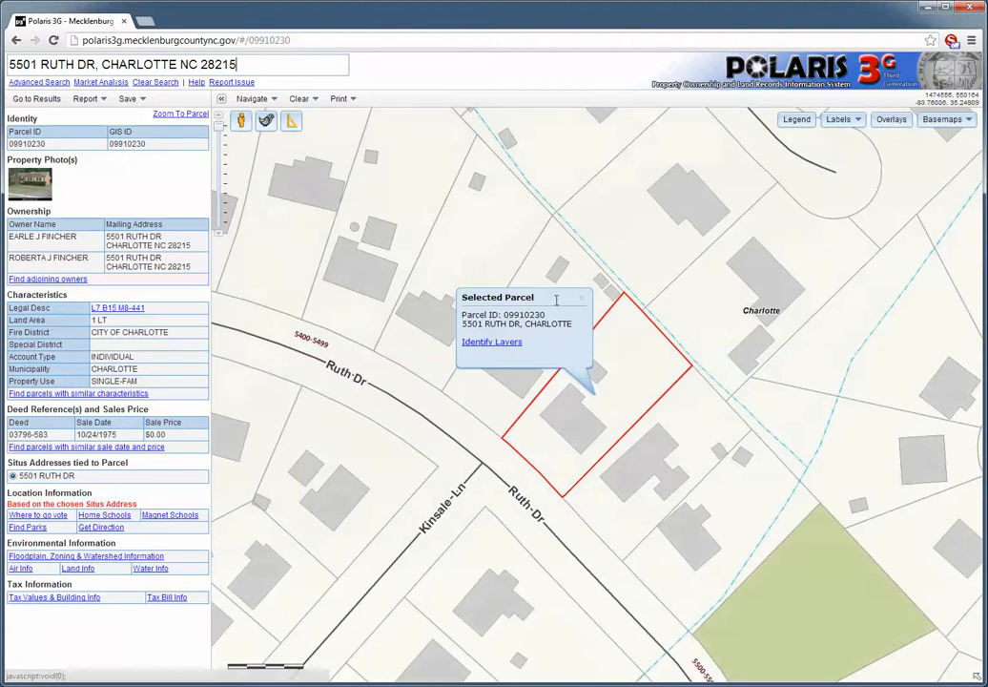
left_click(585, 303)
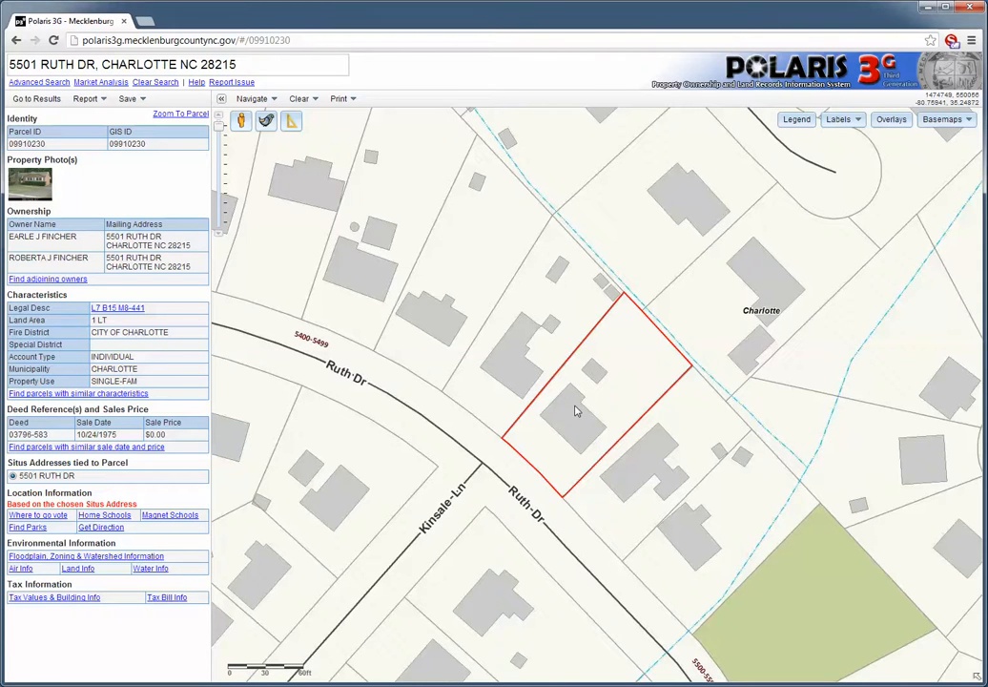
scroll(575, 408, "down", 1)
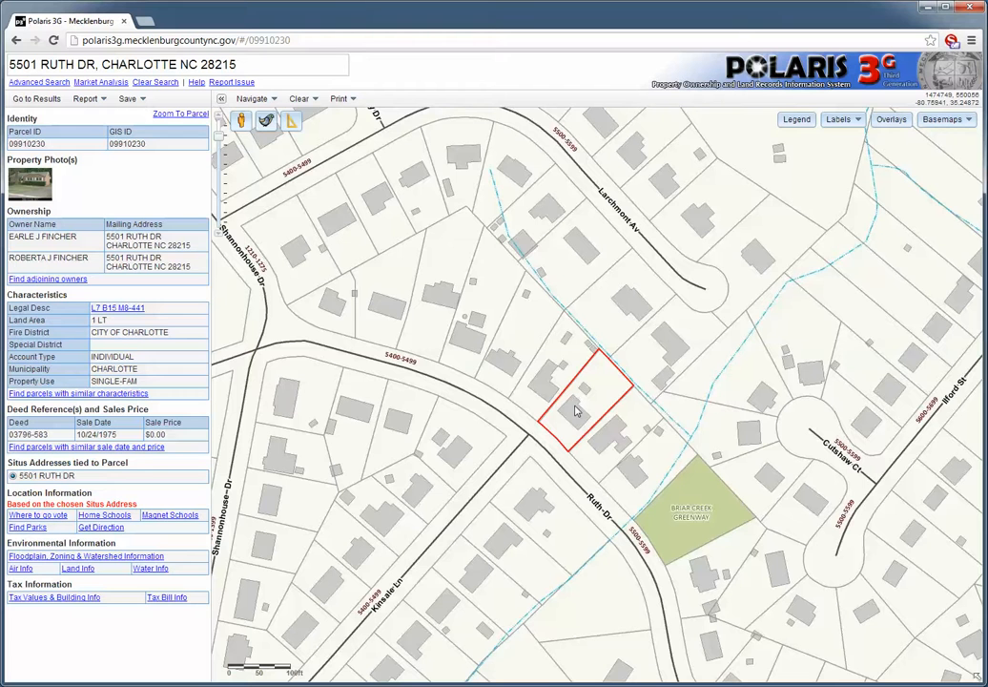
Preview the Sales by Deed Year overlay from the Overlays list, then turn it back off.
left_click(890, 121)
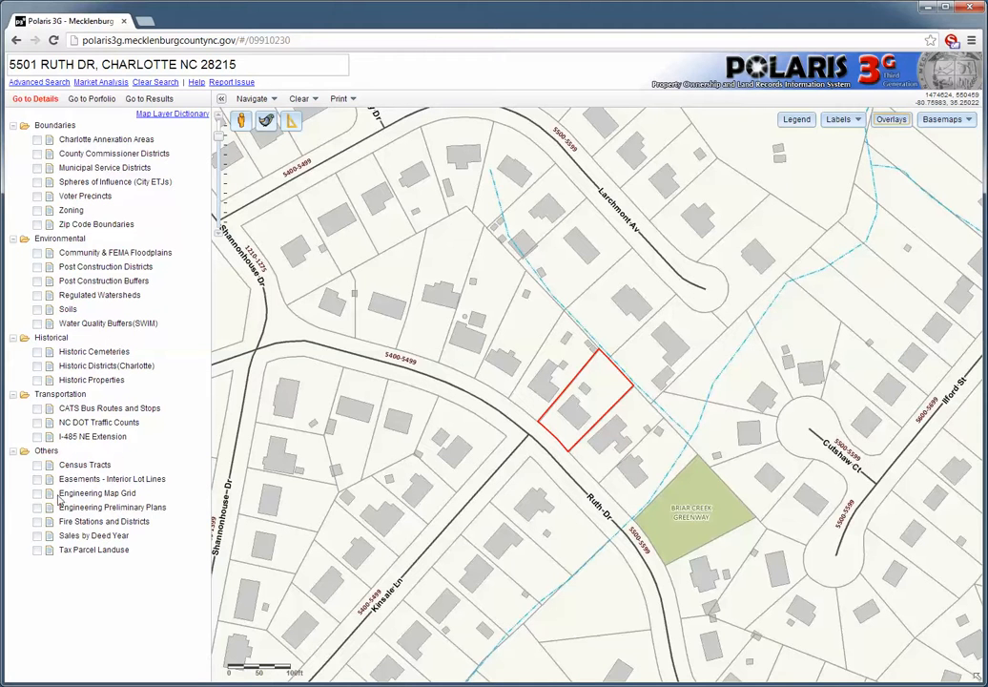
left_click(37, 538)
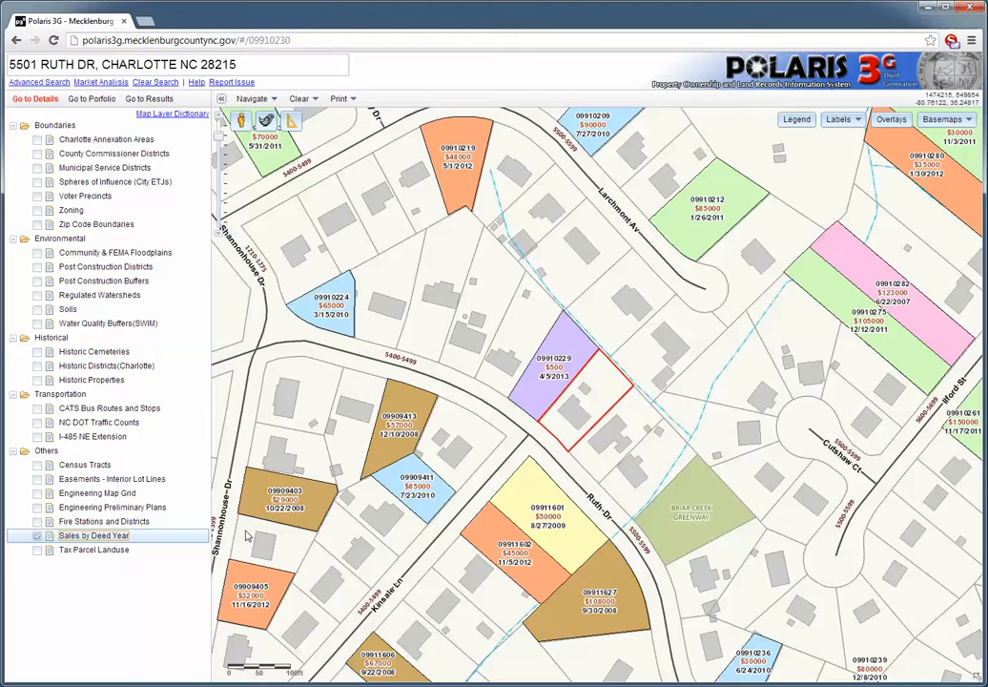
left_click(38, 537)
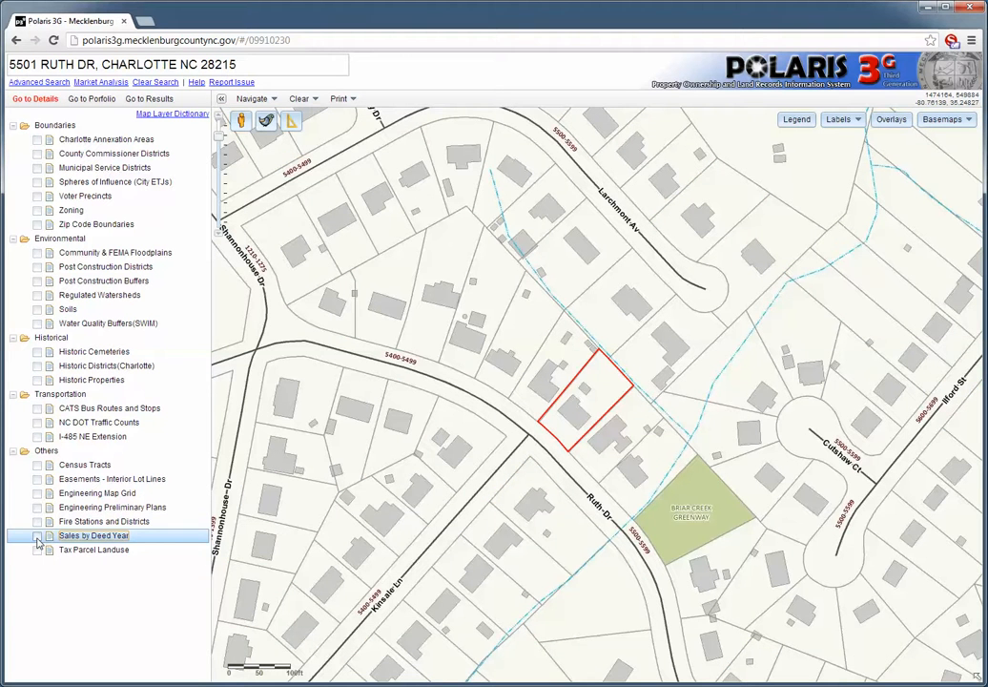
Bring up the Market Analysis form for the selected Ruth Dr parcel.
left_click(99, 83)
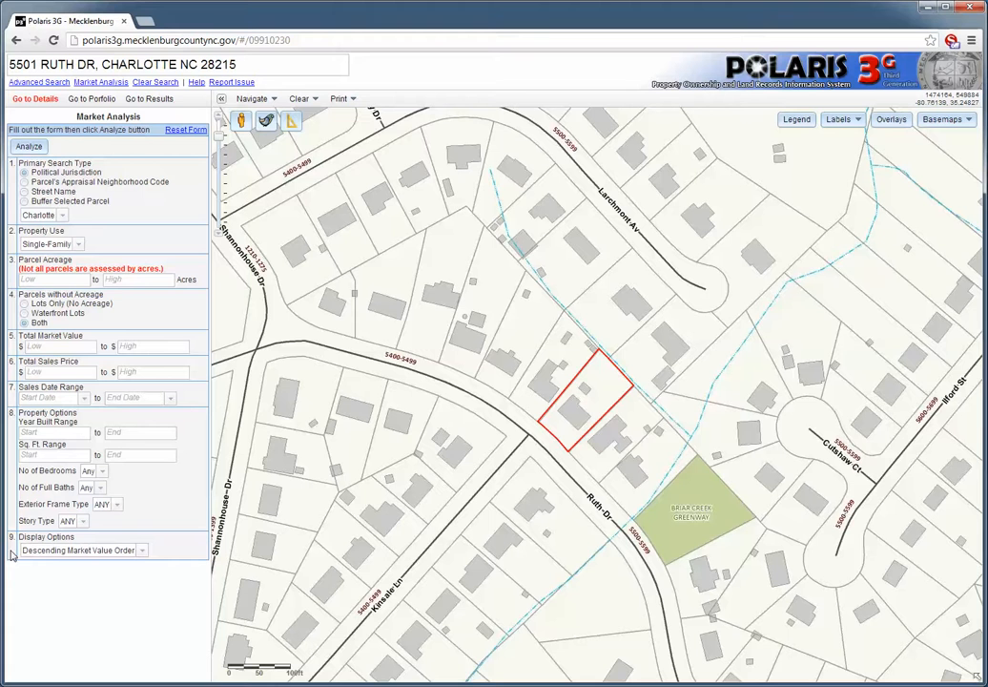
Search within a 2640-foot buffer of the selected parcel, keeping Single-Family property use.
left_click(24, 201)
left_click(59, 212)
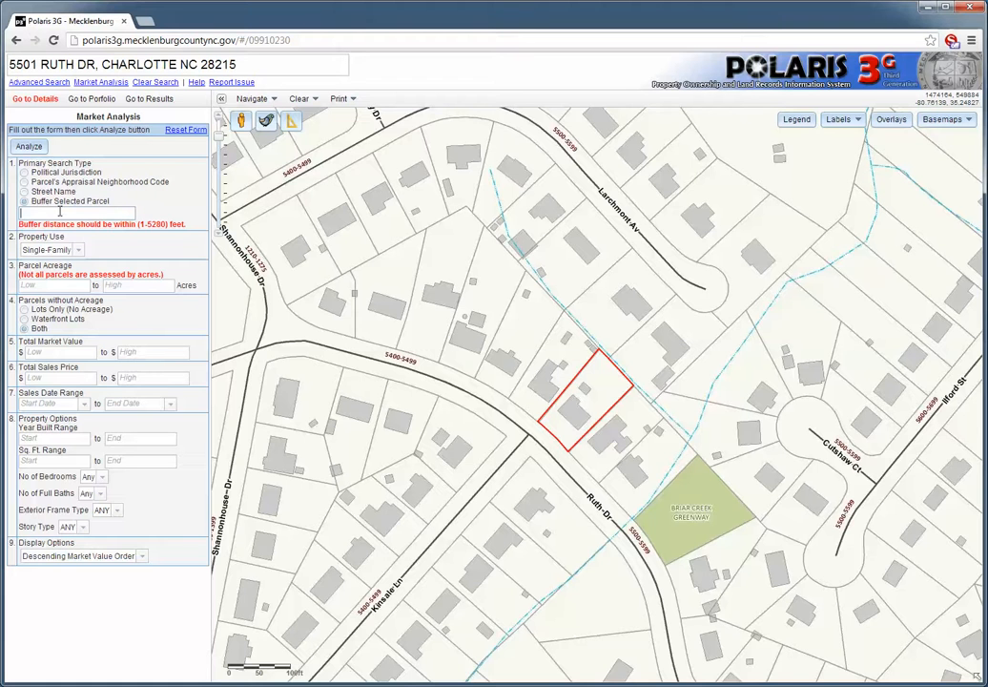
type("2640")
left_click(78, 251)
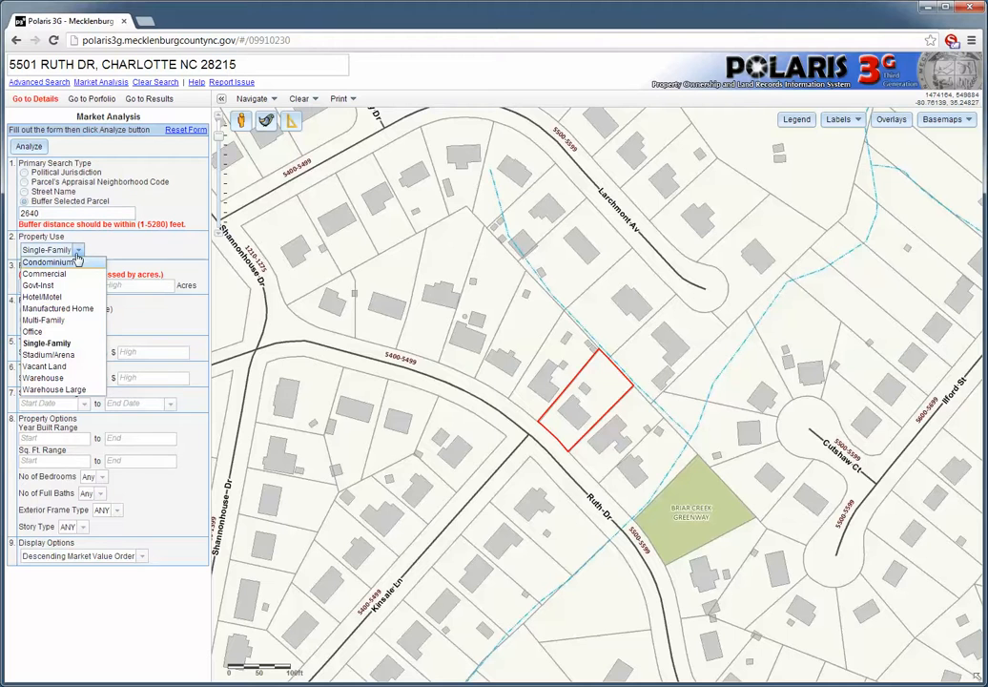
left_click(76, 352)
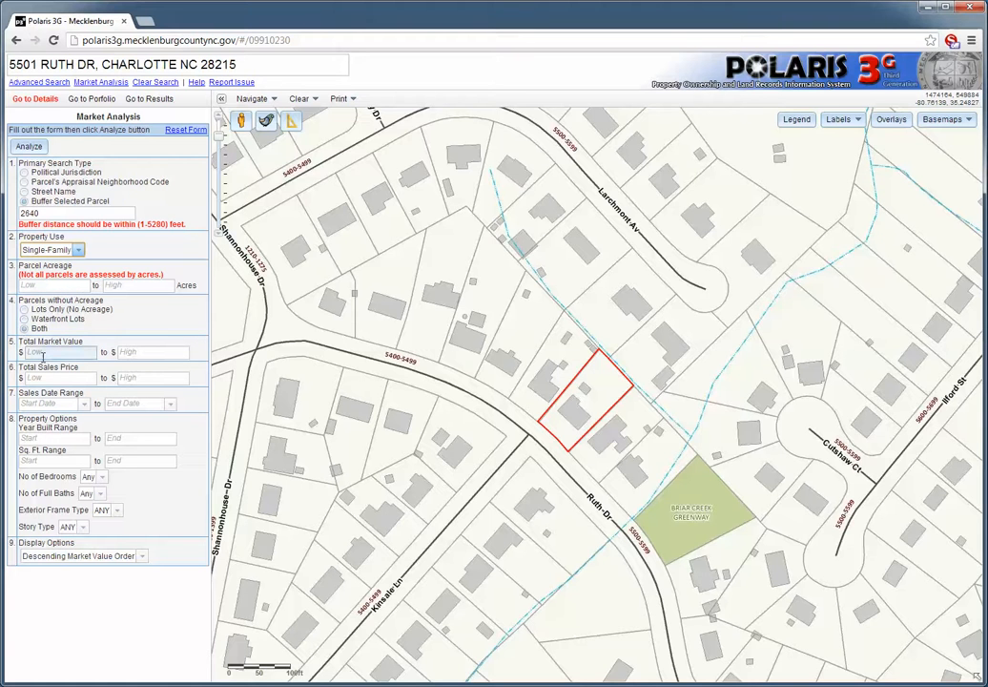
Set the sales date range from April 1, 2013 to August 5, 2013.
left_click(85, 405)
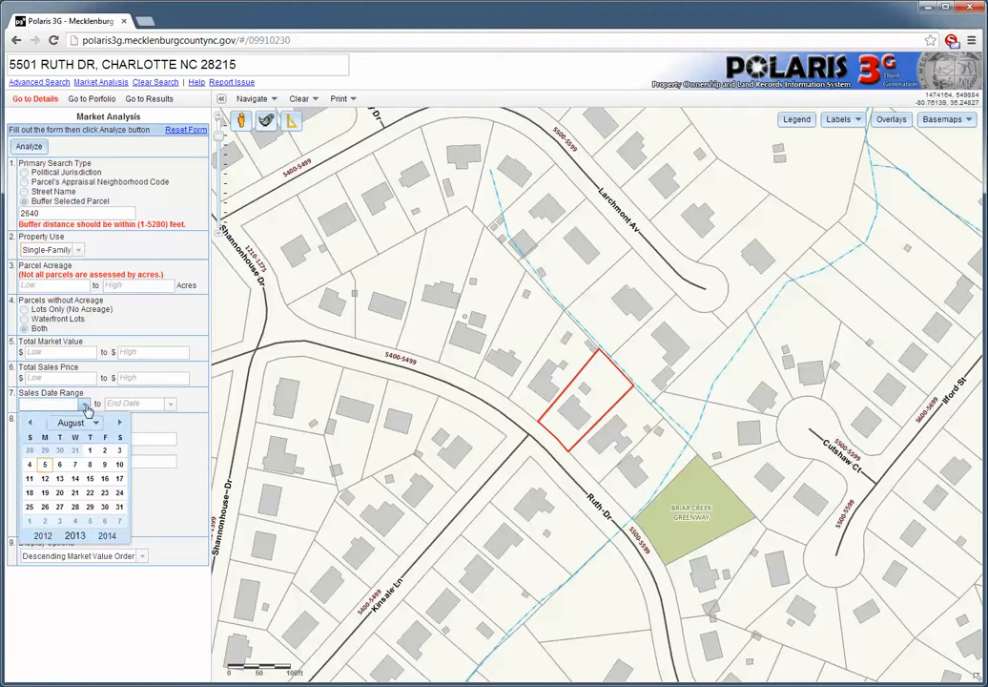
left_click(31, 425)
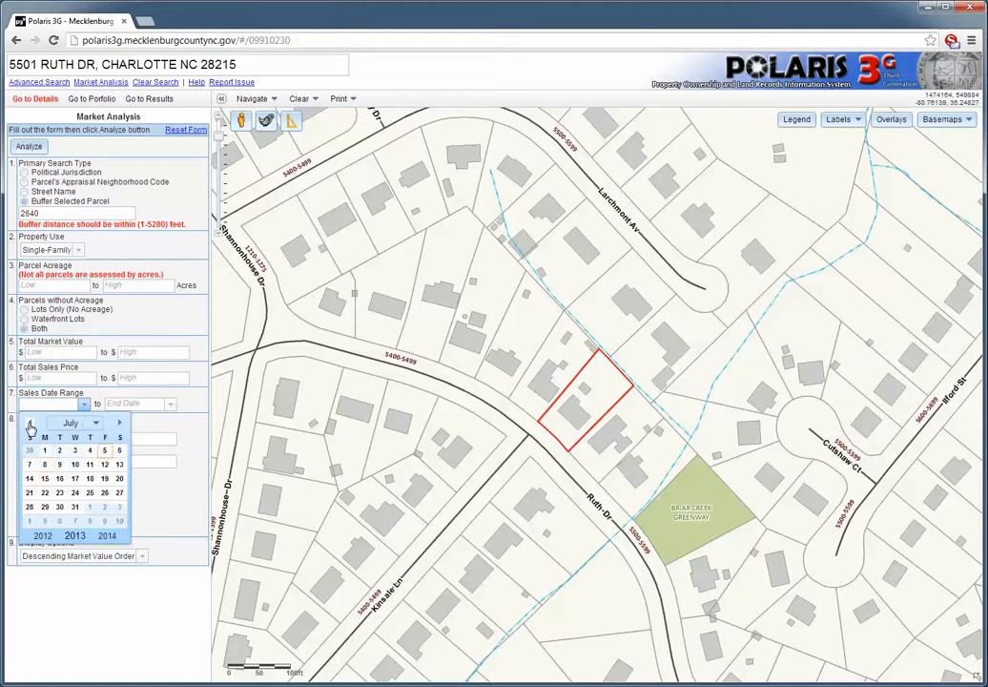
left_click(31, 426)
left_click(31, 425)
left_click(31, 425)
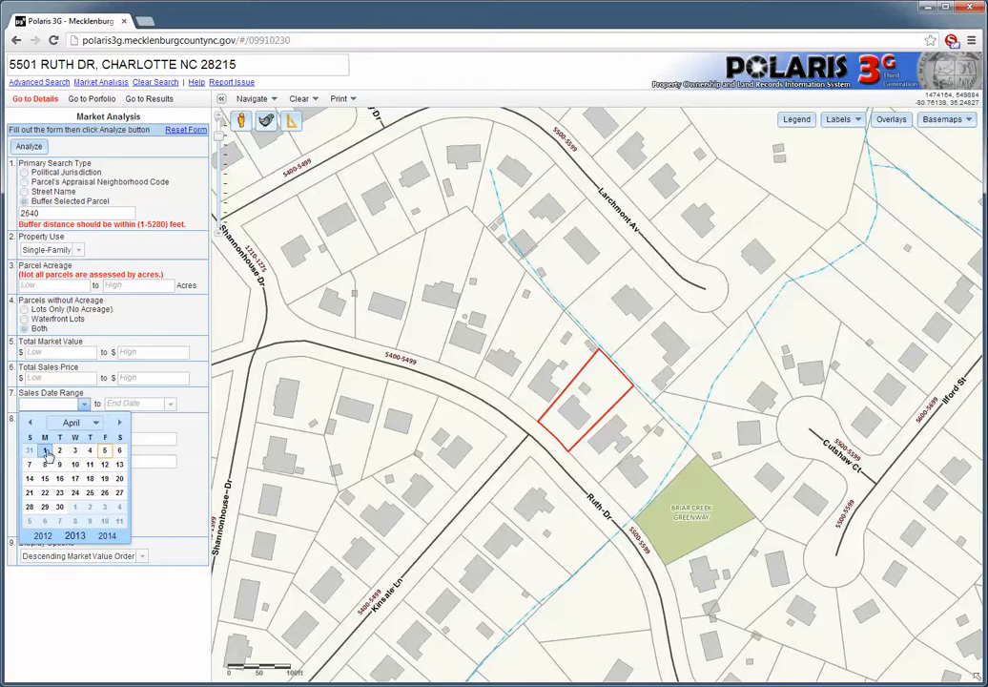
left_click(46, 452)
left_click(169, 405)
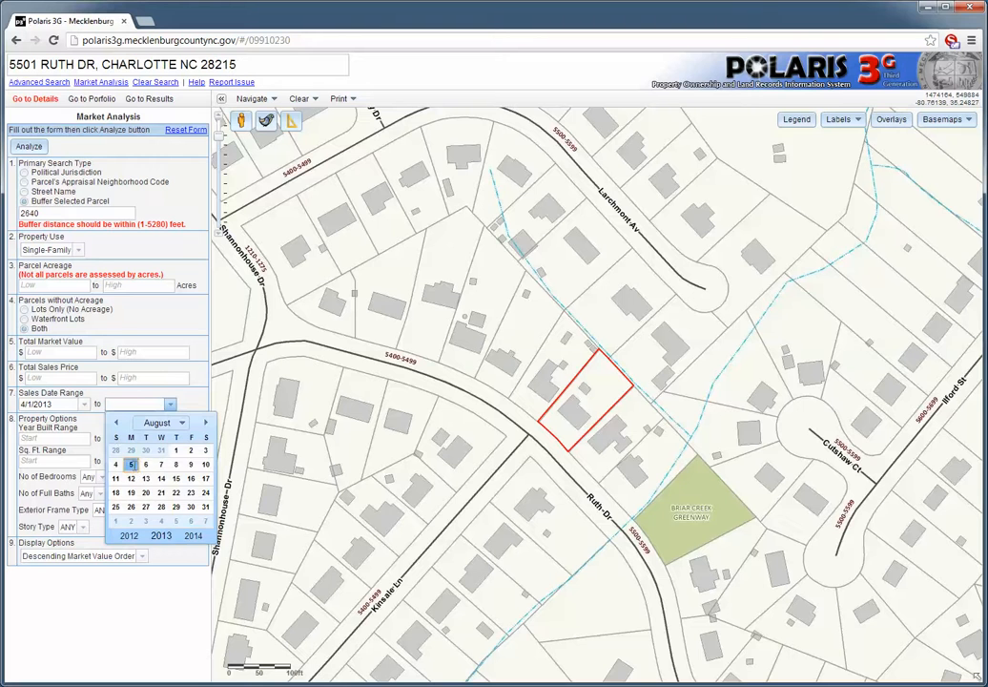
left_click(131, 463)
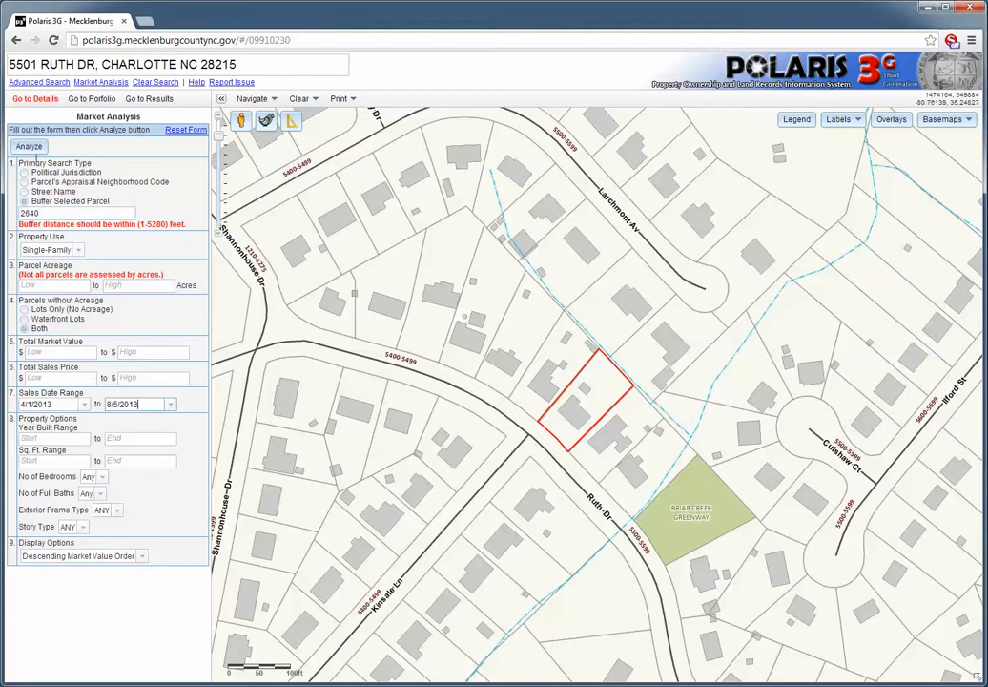
Run the analysis, show all 18 results on one page, and scroll to the list's end.
left_click(30, 148)
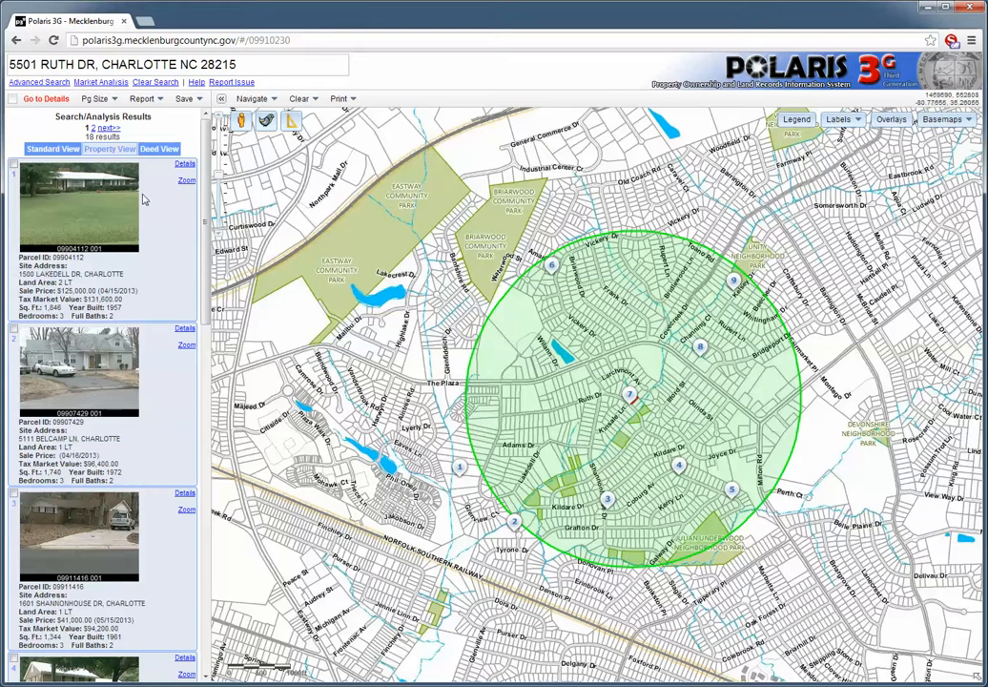
left_click(99, 102)
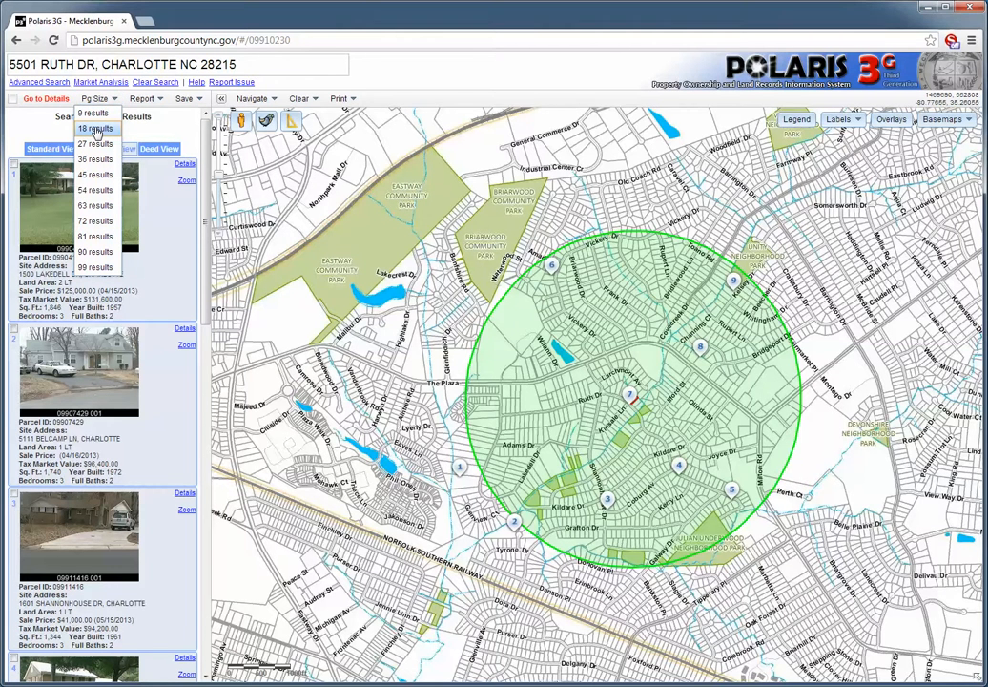
left_click(96, 129)
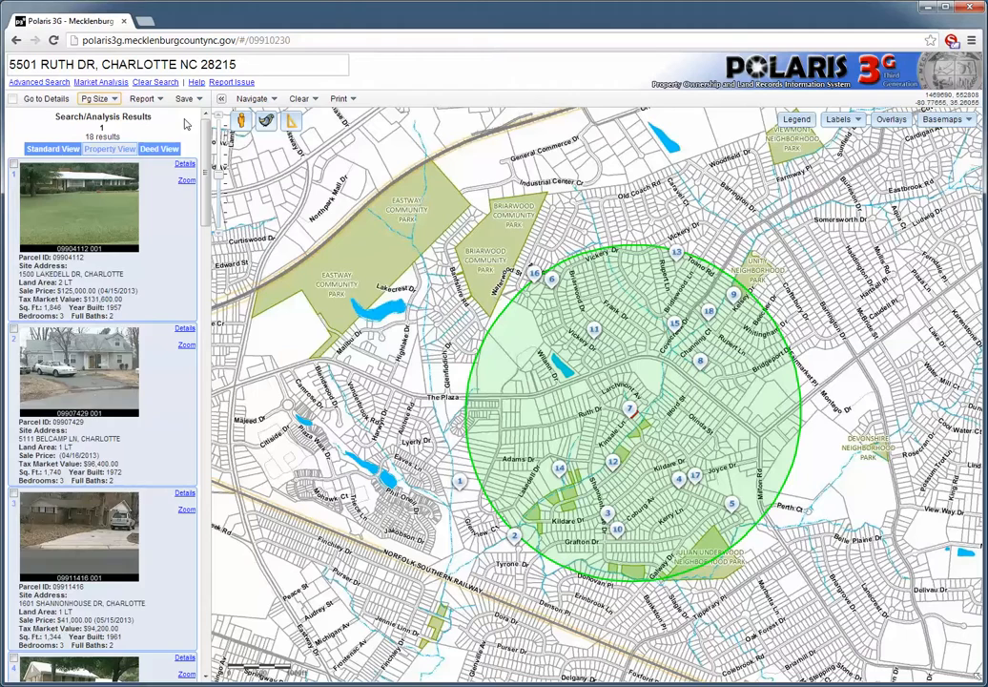
left_click_drag(205, 210, 202, 119)
left_click(141, 99)
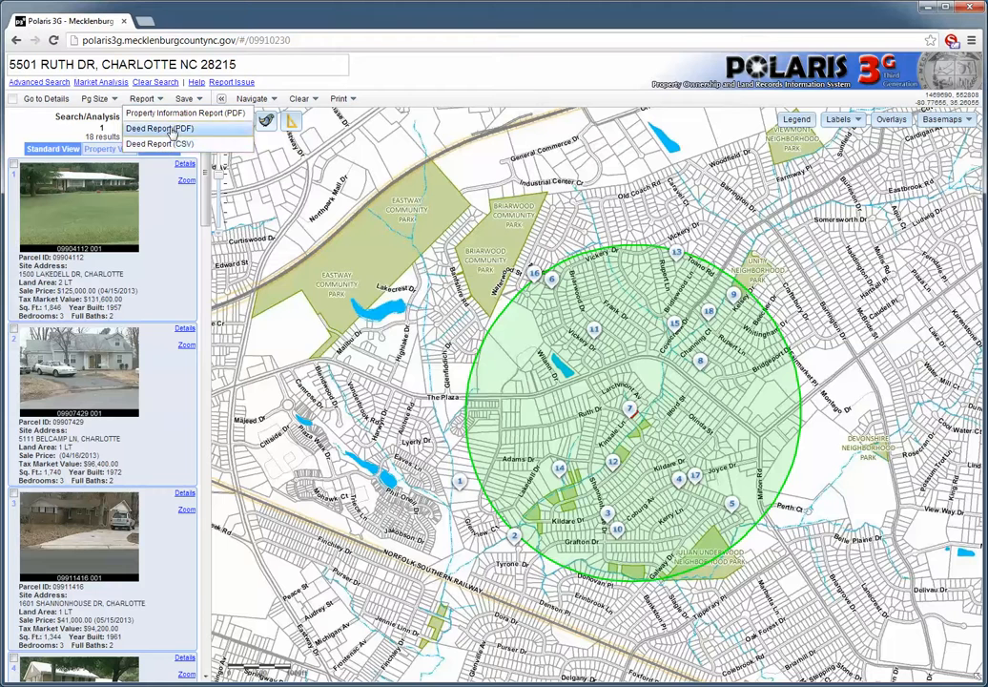
left_click(182, 115)
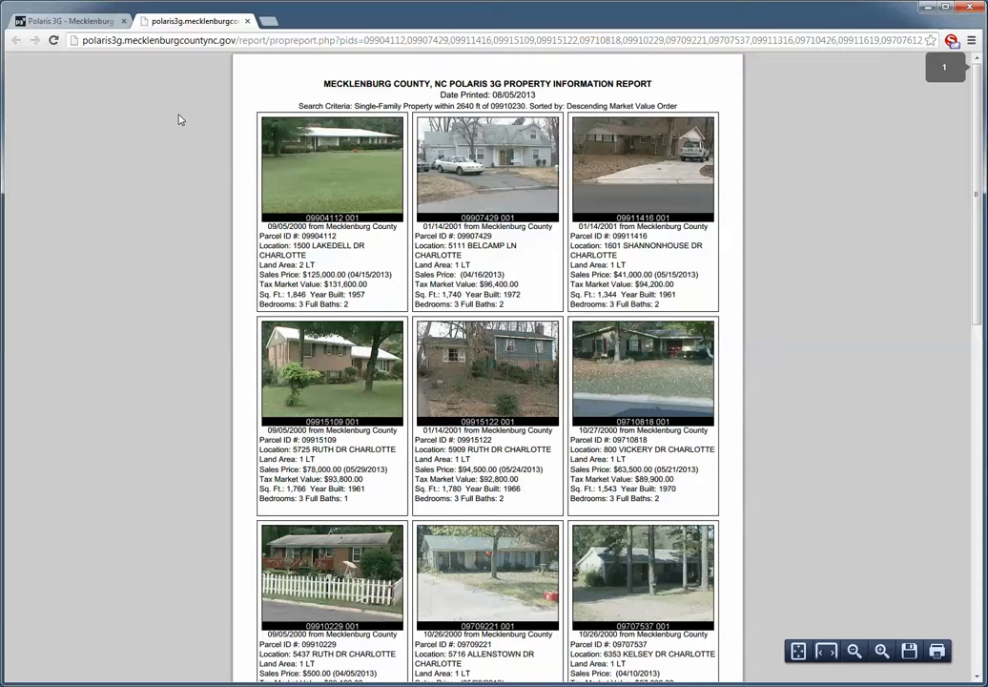
left_click(982, 614)
left_click_drag(977, 618, 981, 195)
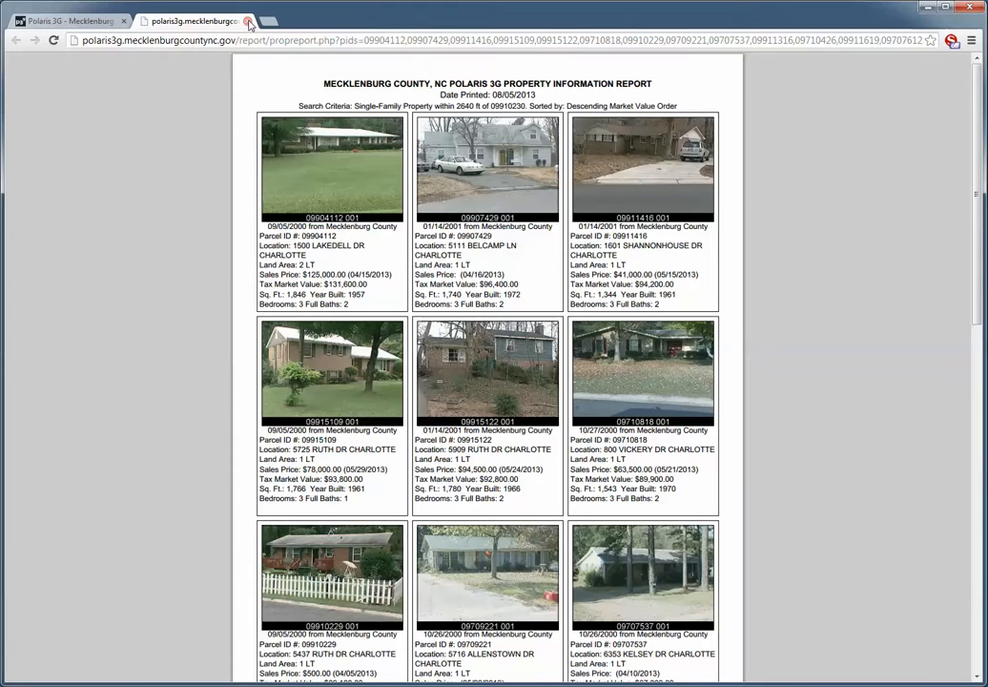
left_click(249, 22)
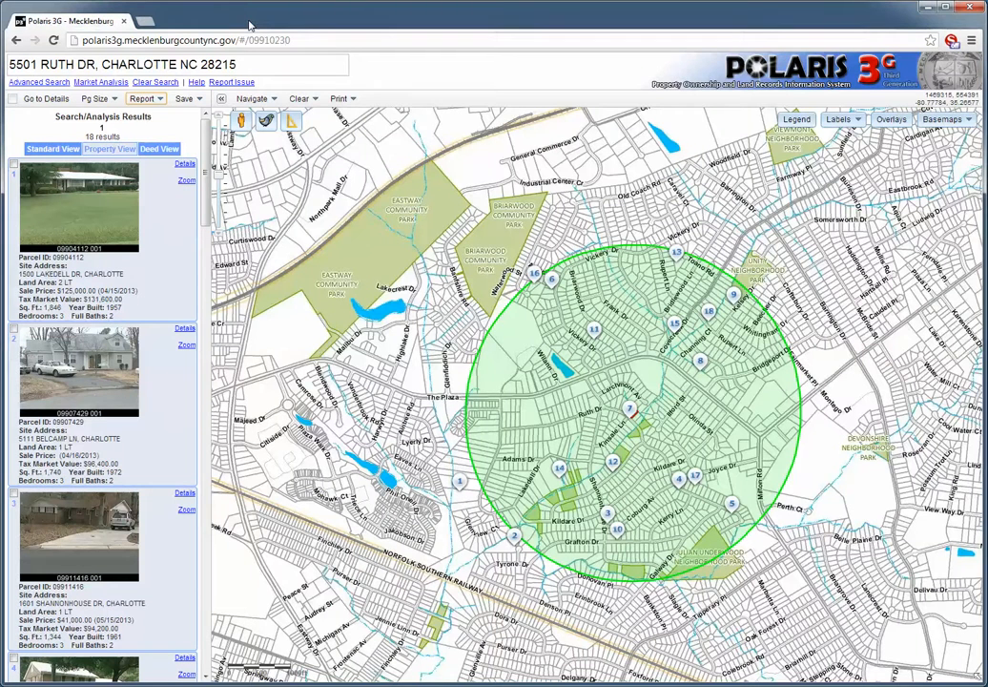
Print a Landscape 11 x 8.5 PDF map titled 'My sales', then close the PDF tab.
left_click(338, 99)
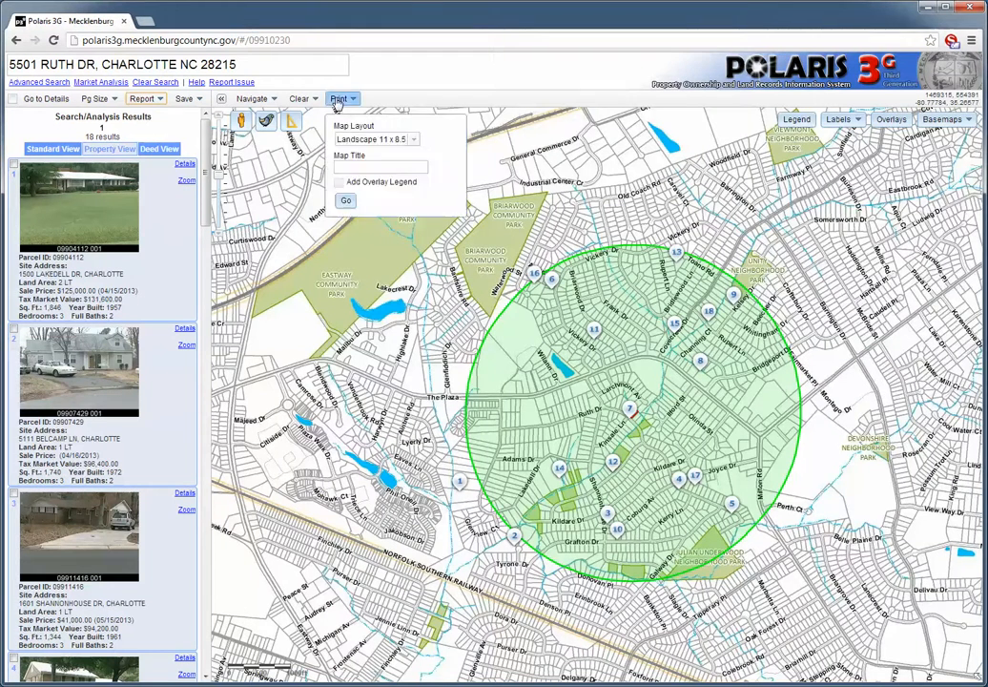
left_click(413, 140)
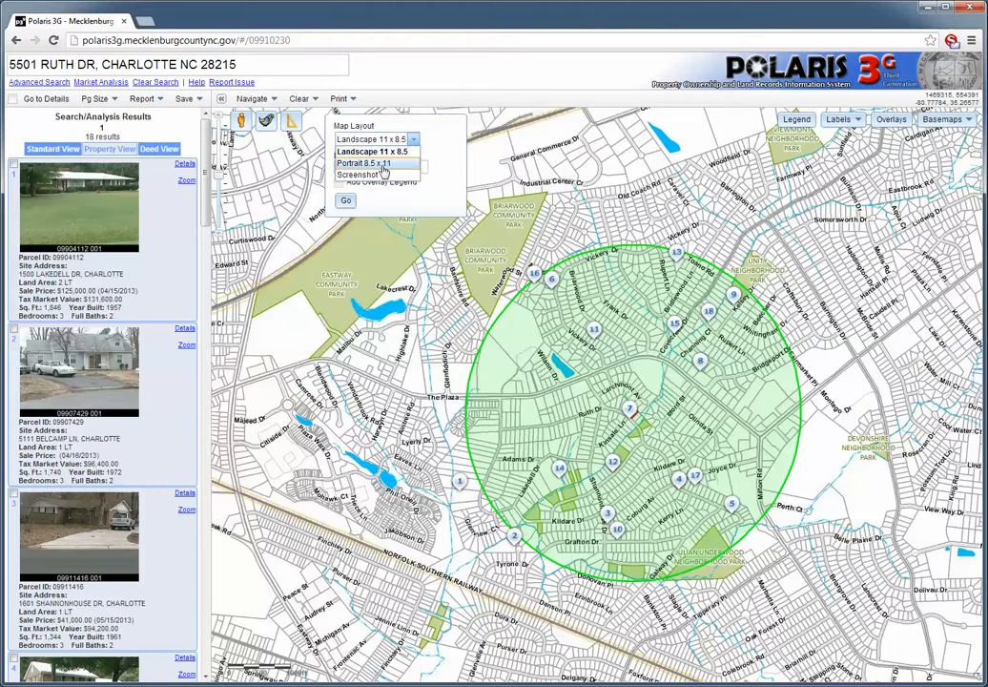
left_click(372, 150)
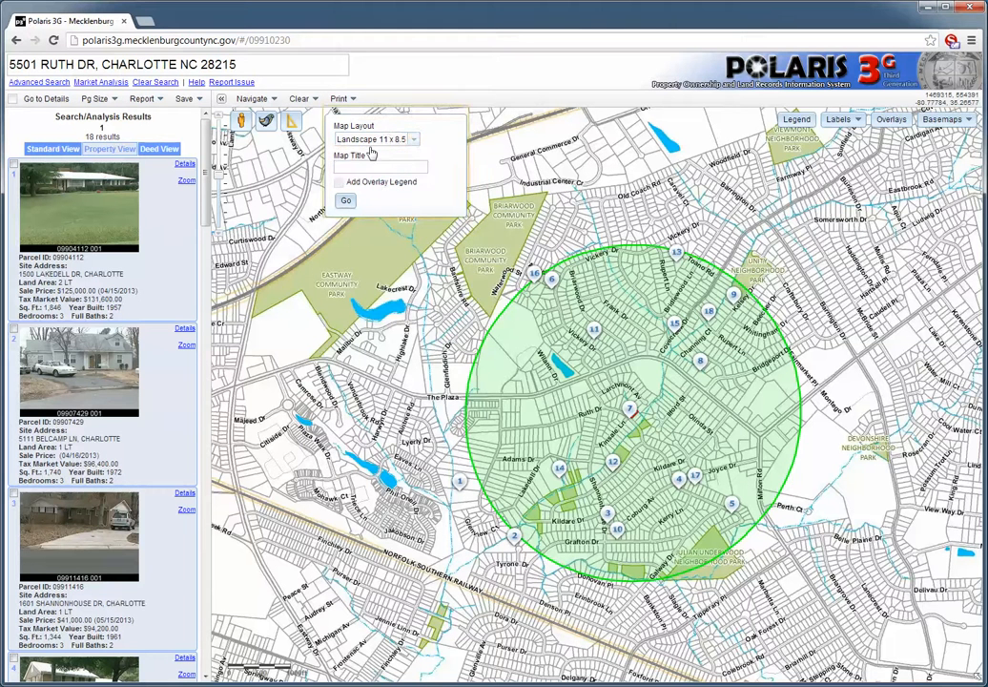
left_click(347, 165)
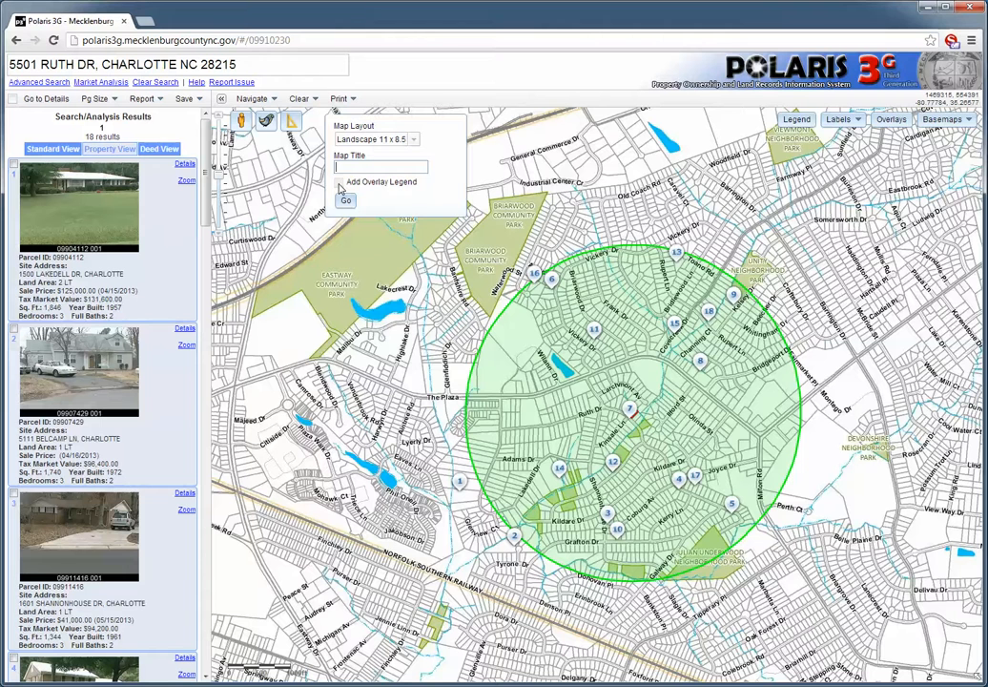
type("My sales")
left_click(347, 202)
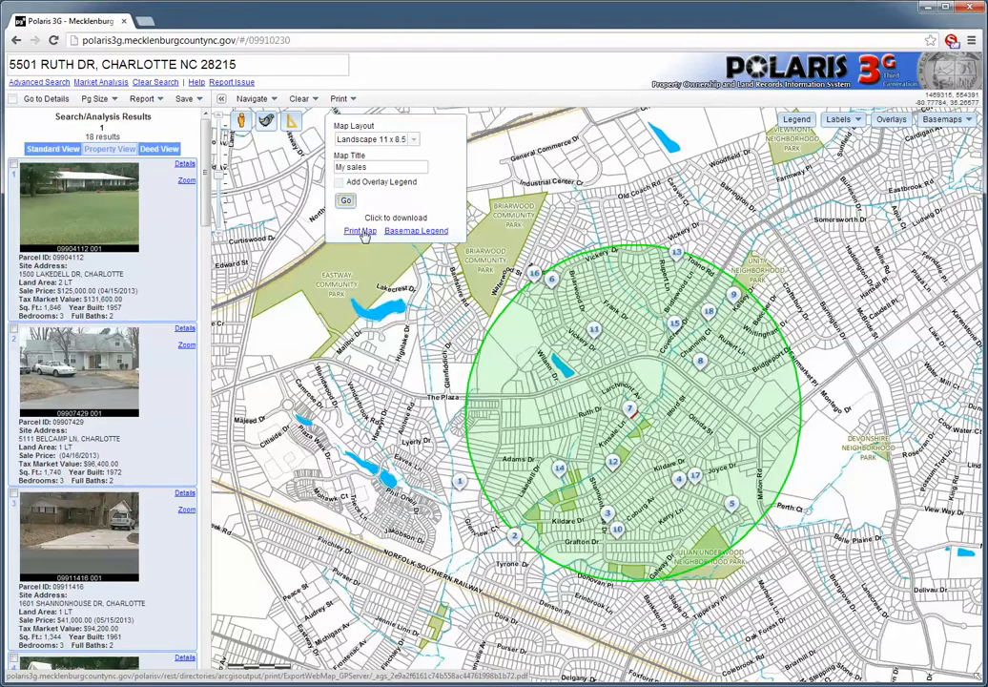
left_click(362, 232)
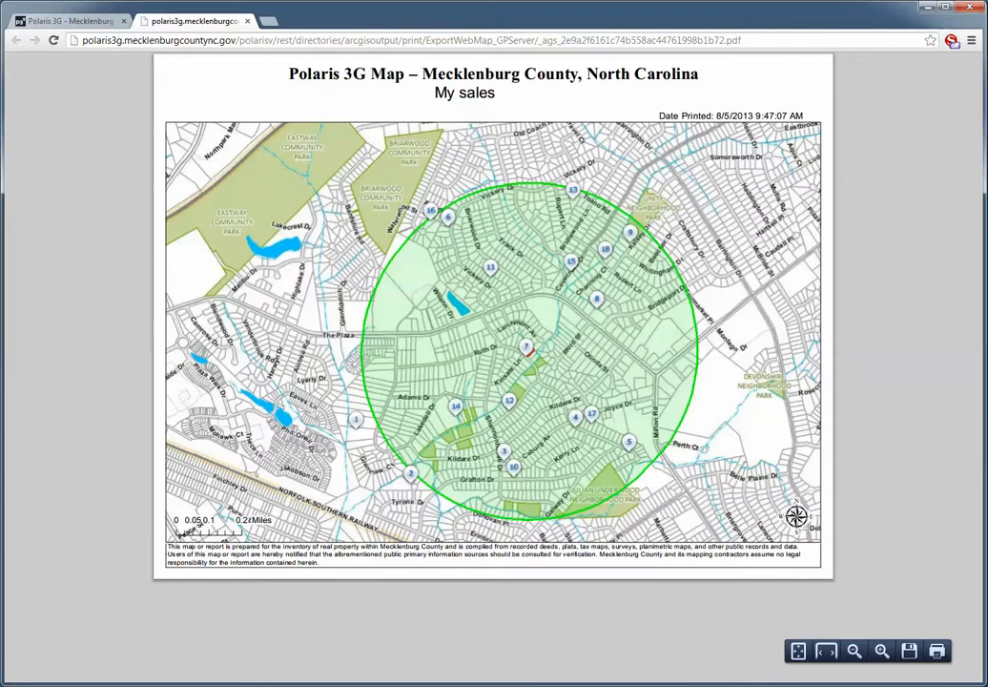
left_click(248, 20)
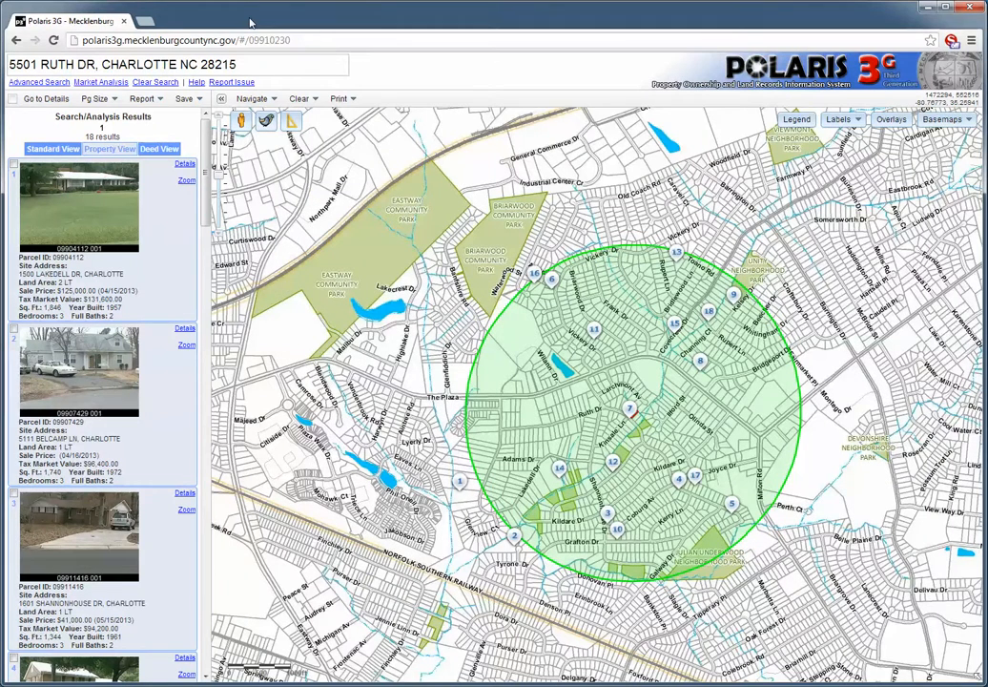
left_click(144, 100)
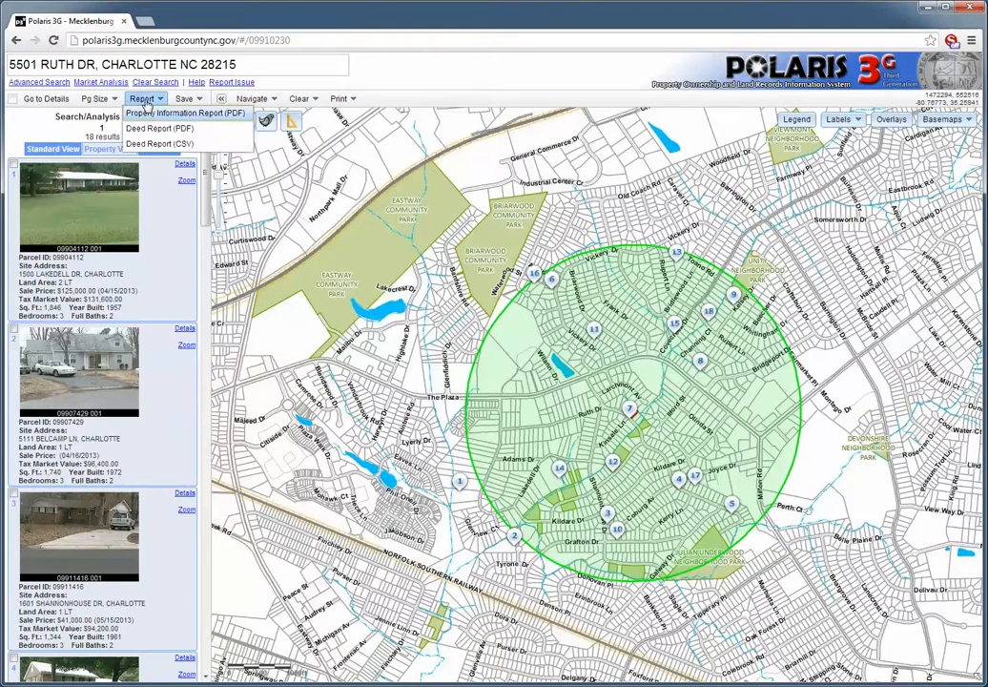
left_click(167, 130)
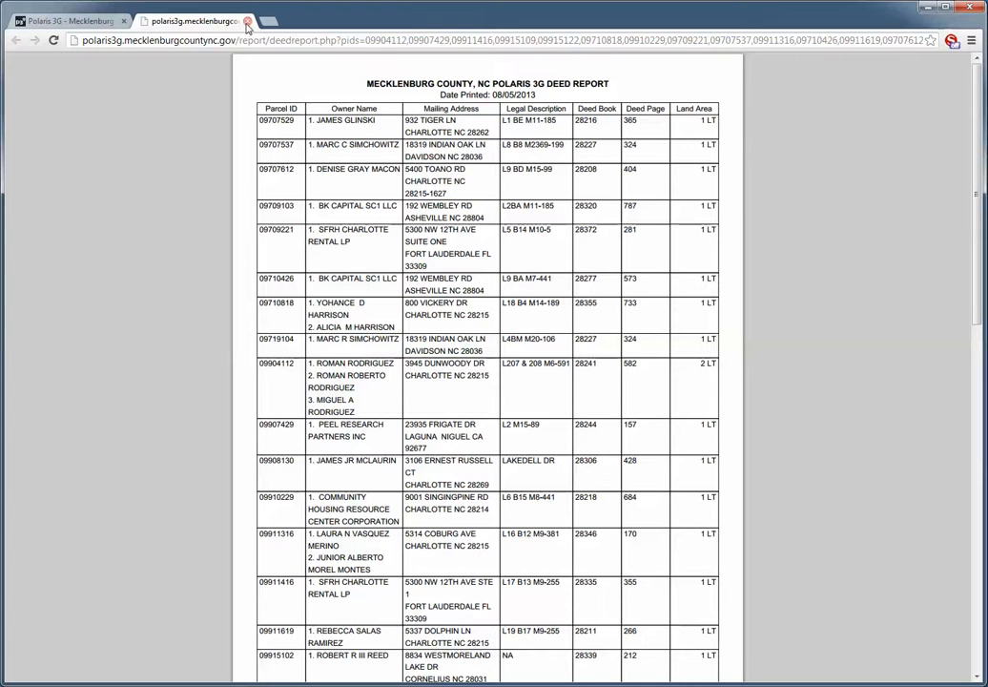
left_click(247, 22)
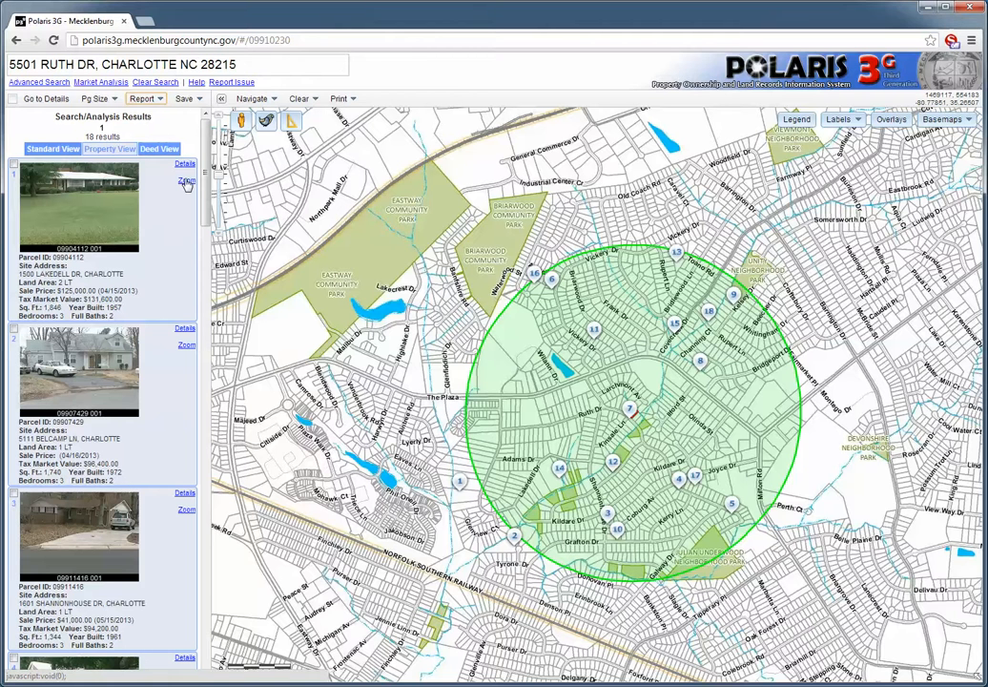
Rerun the analysis with a 1700–1900 sq ft range and recentre the map on the results.
left_click(100, 84)
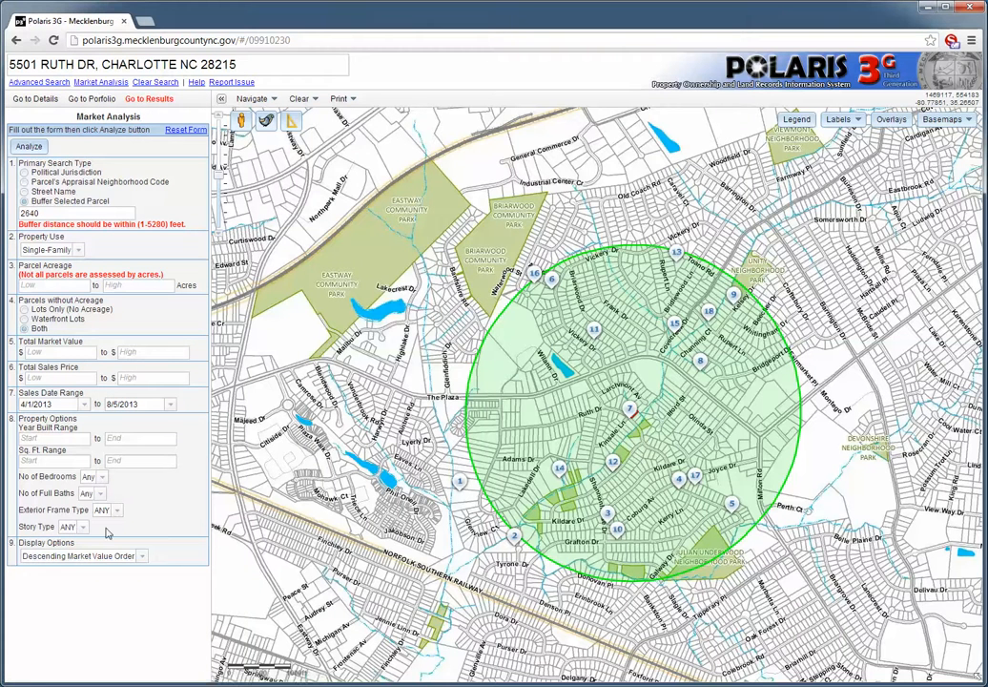
left_click(34, 461)
type("1700")
left_click(129, 459)
type("1900")
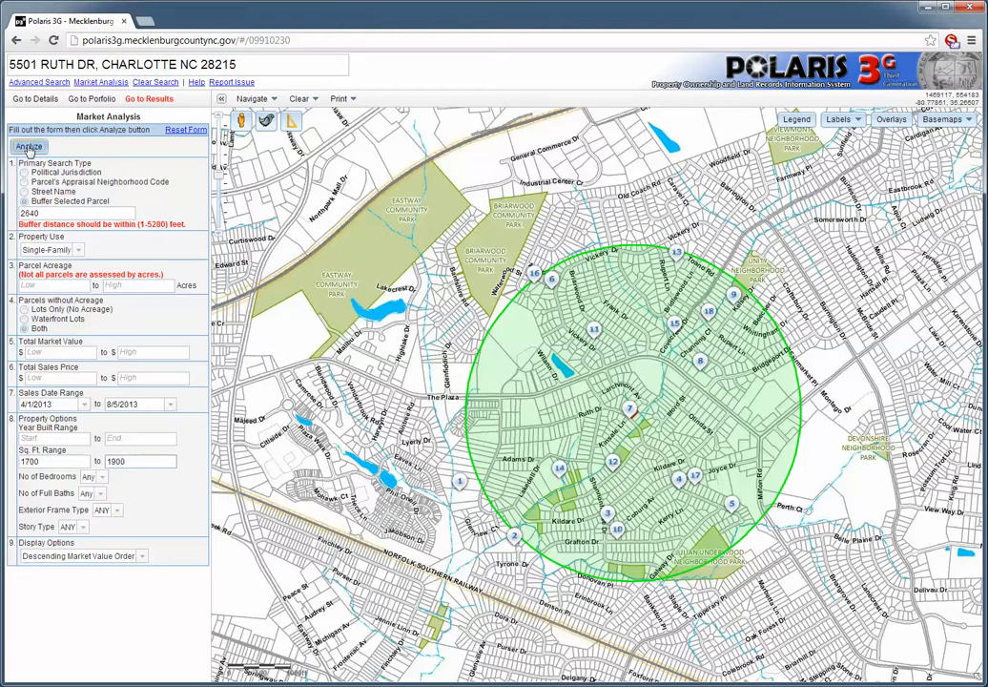
left_click(29, 147)
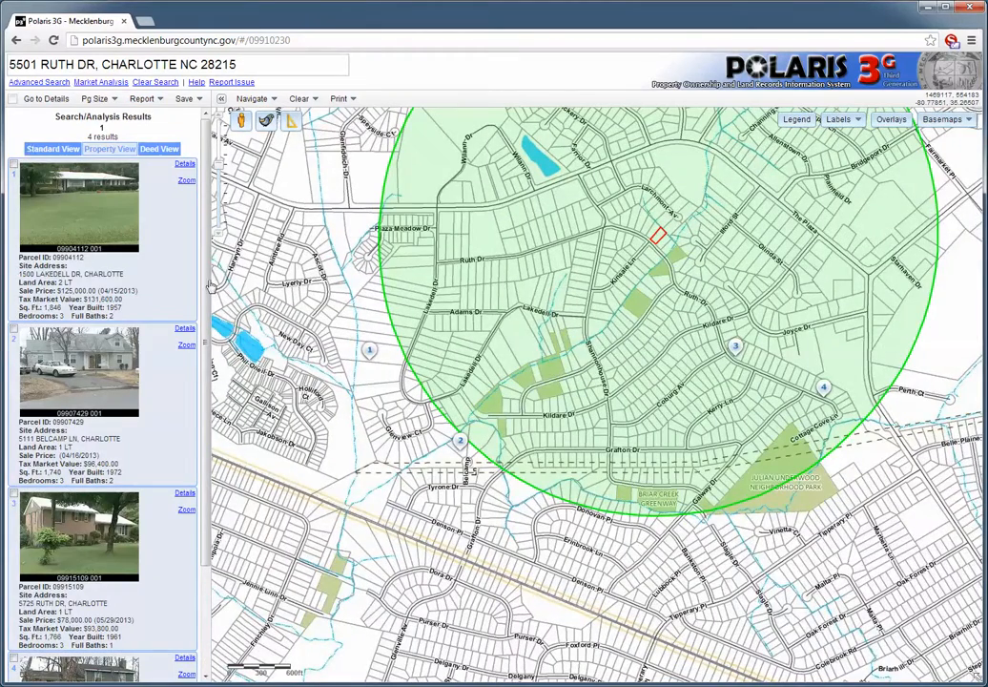
scroll(480, 304, "down", 1)
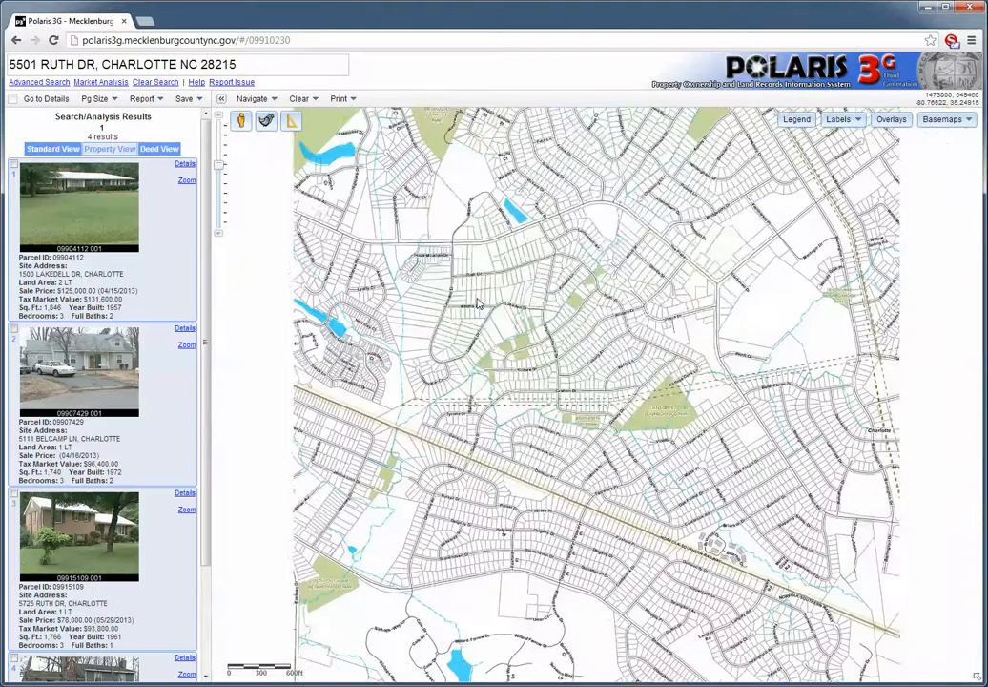
left_click_drag(520, 251, 518, 380)
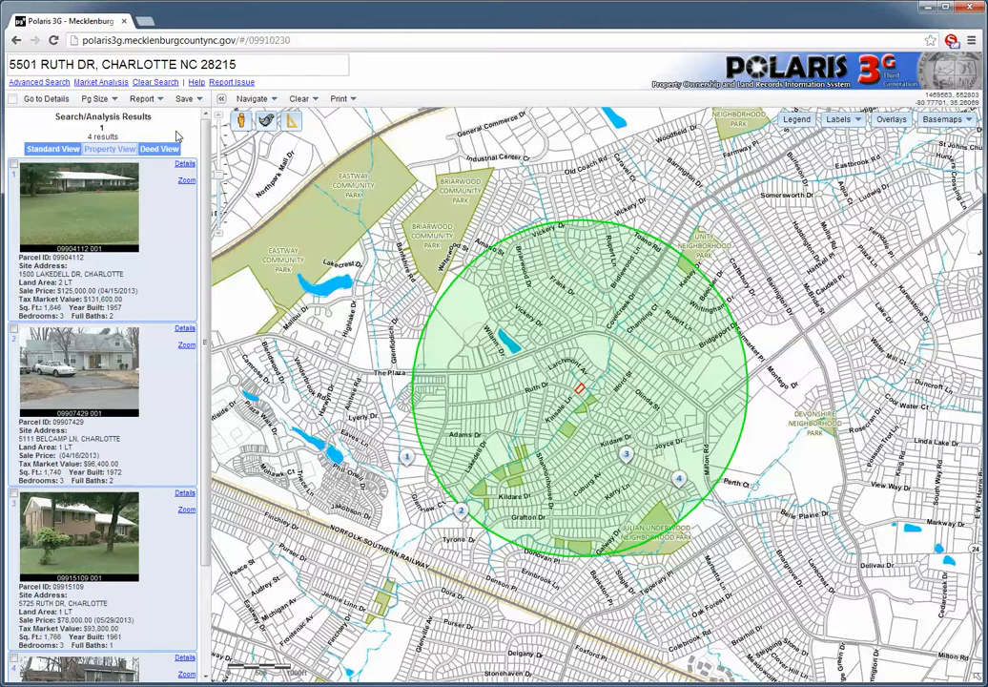
Return to the results and tick all four filtered sales for saving.
left_click(100, 82)
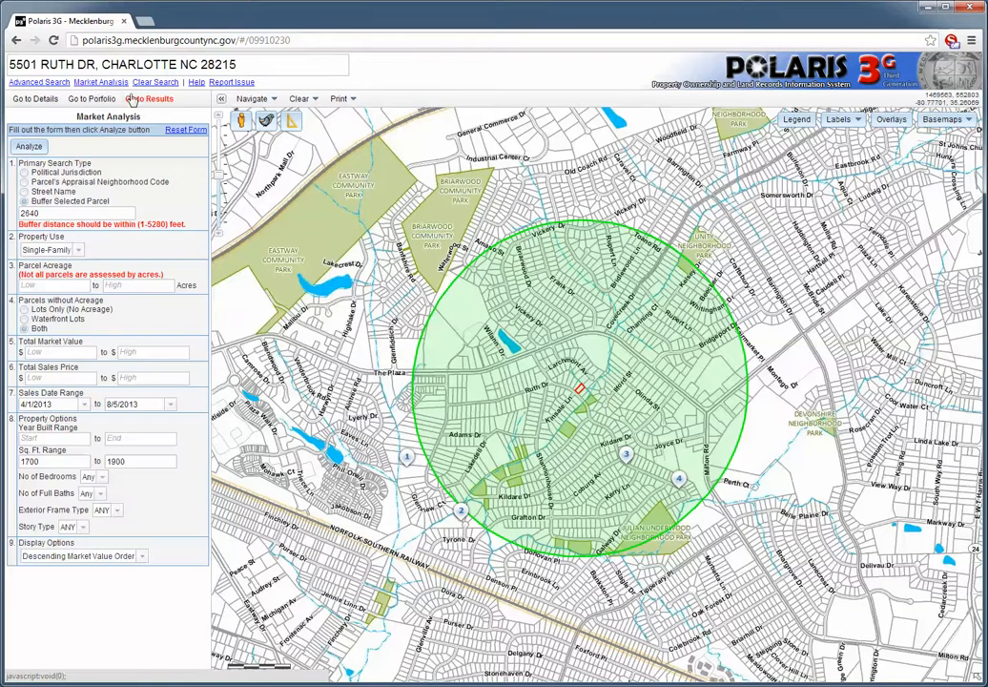
left_click(138, 99)
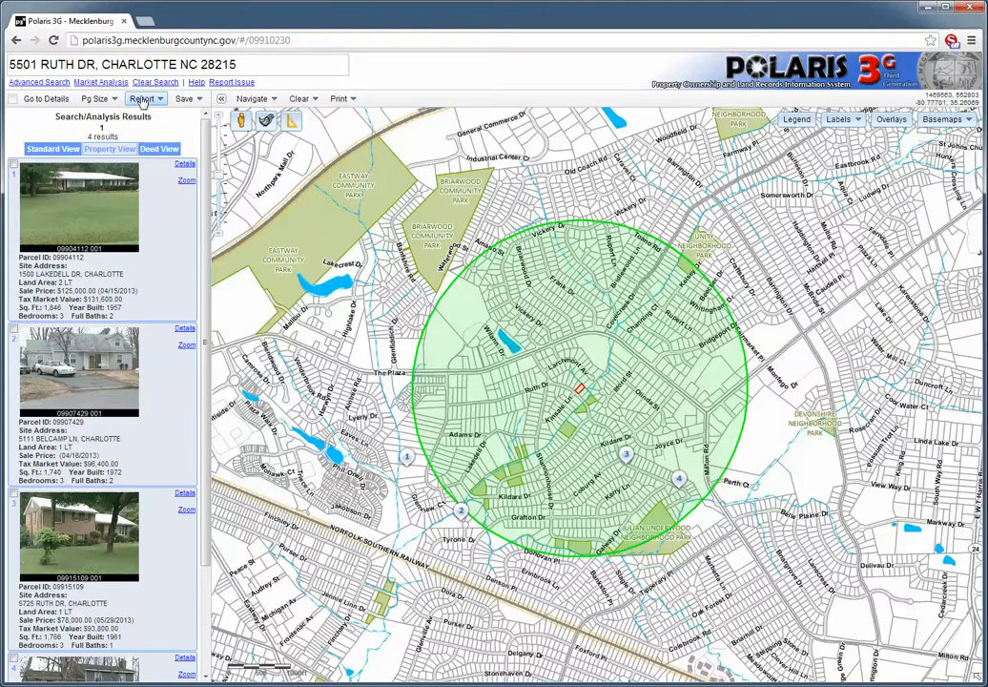
left_click(13, 164)
left_click(13, 329)
left_click(14, 497)
scroll(72, 646, "down", 2)
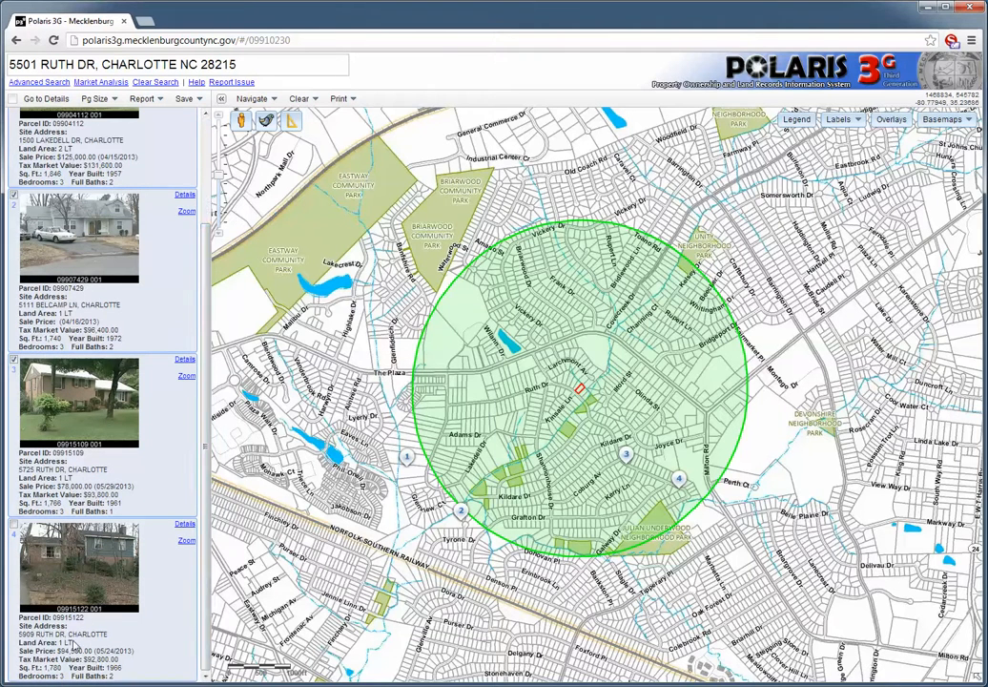
left_click(14, 524)
left_click_drag(205, 435, 230, 258)
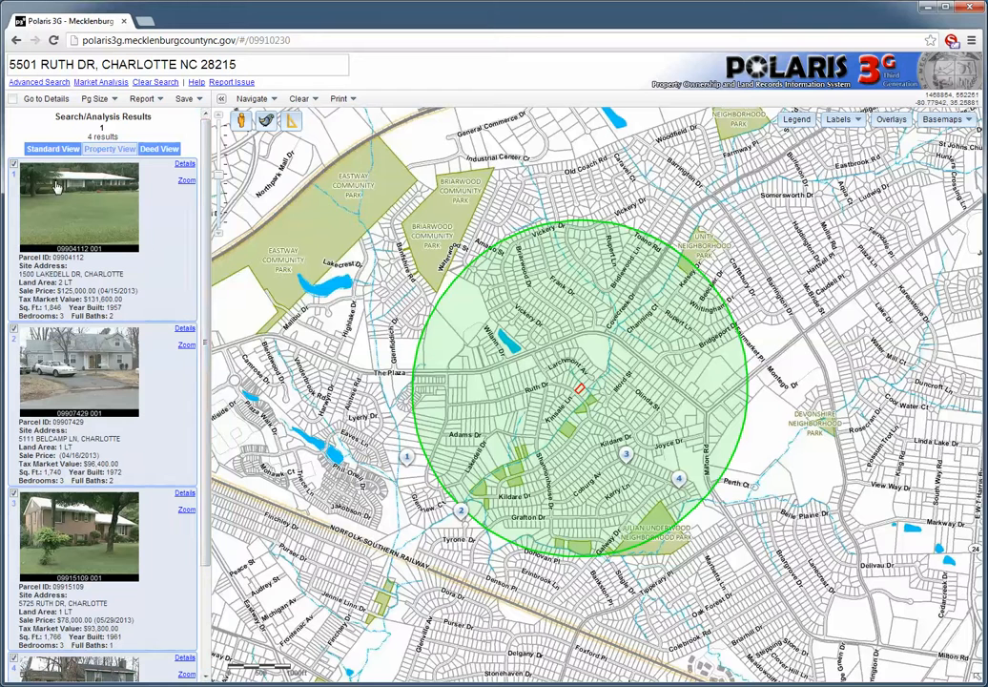
Save the checked sales as a new portfolio named 'My sales comparison'.
left_click(185, 98)
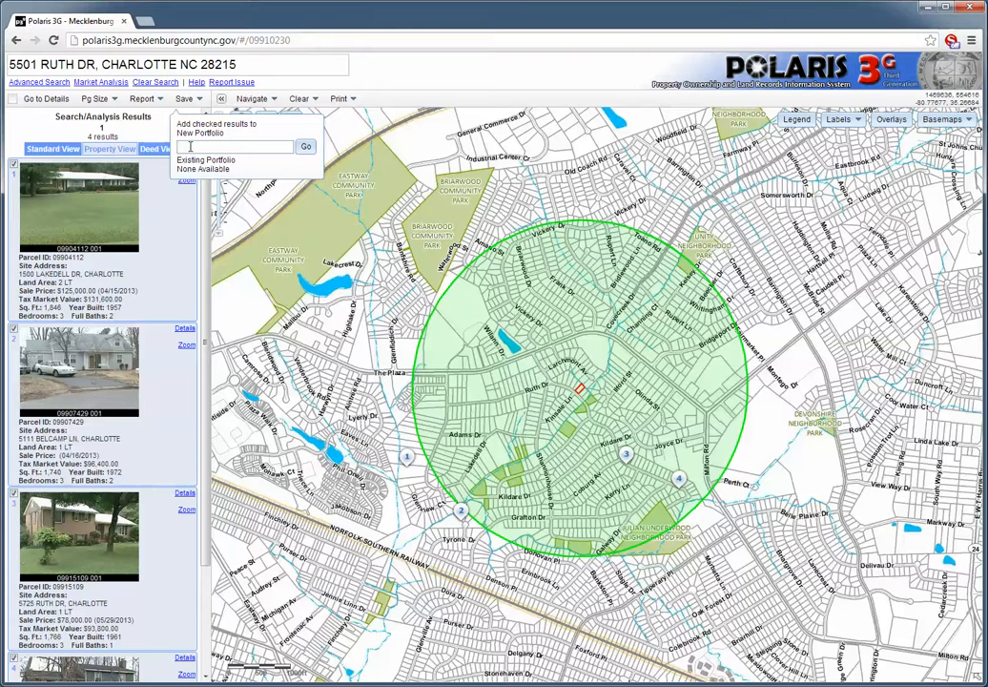
type("My sales comparison")
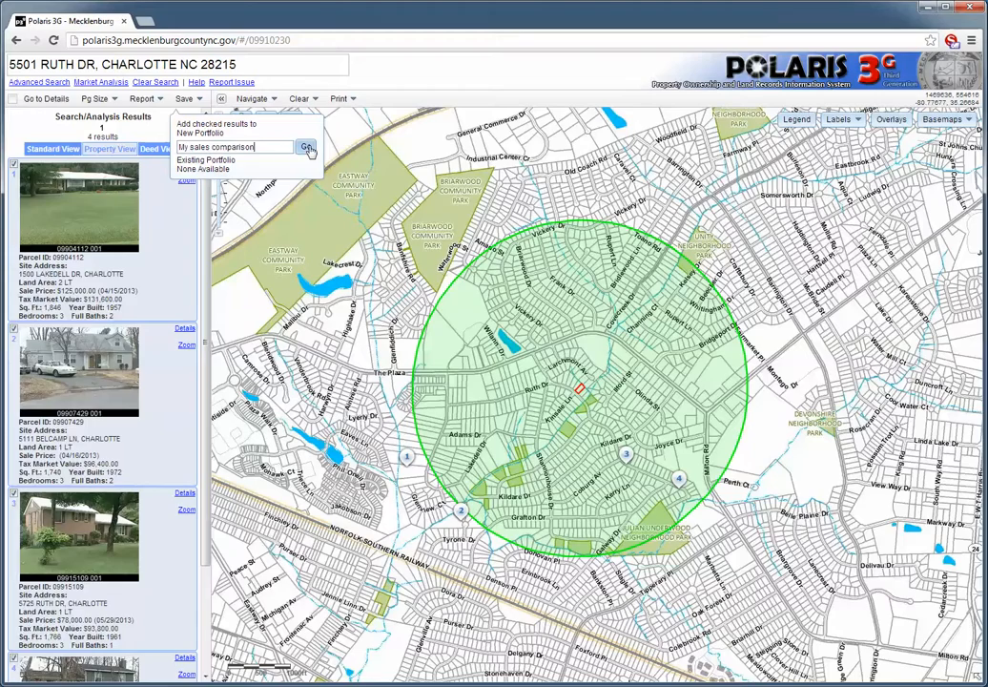
left_click(306, 147)
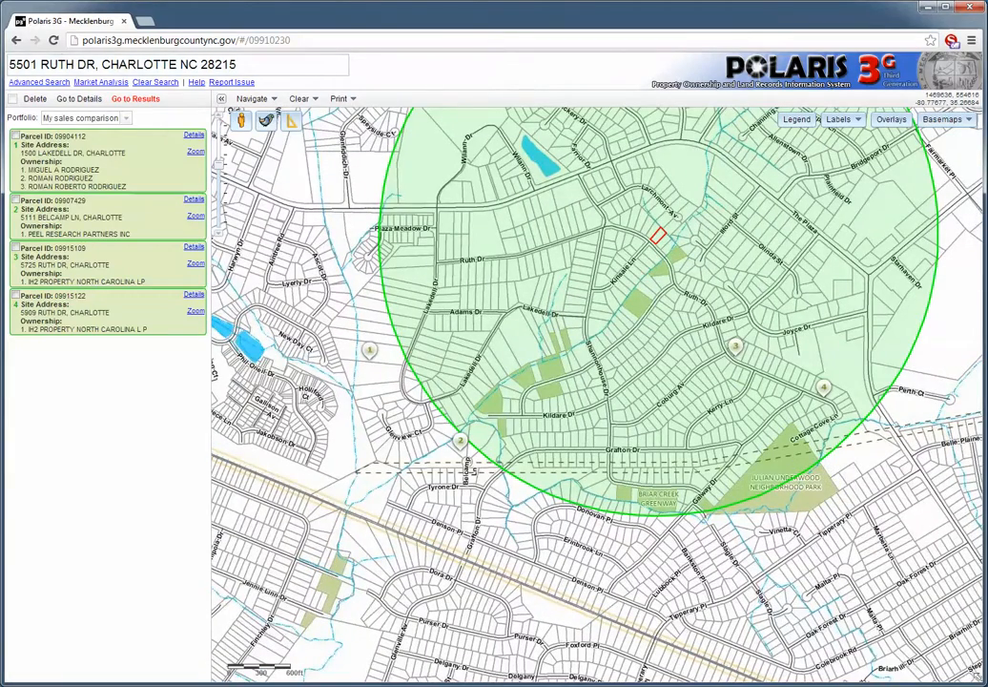
Switch to the My sales comparison portfolio and clear the current search.
left_click(126, 118)
left_click(115, 131)
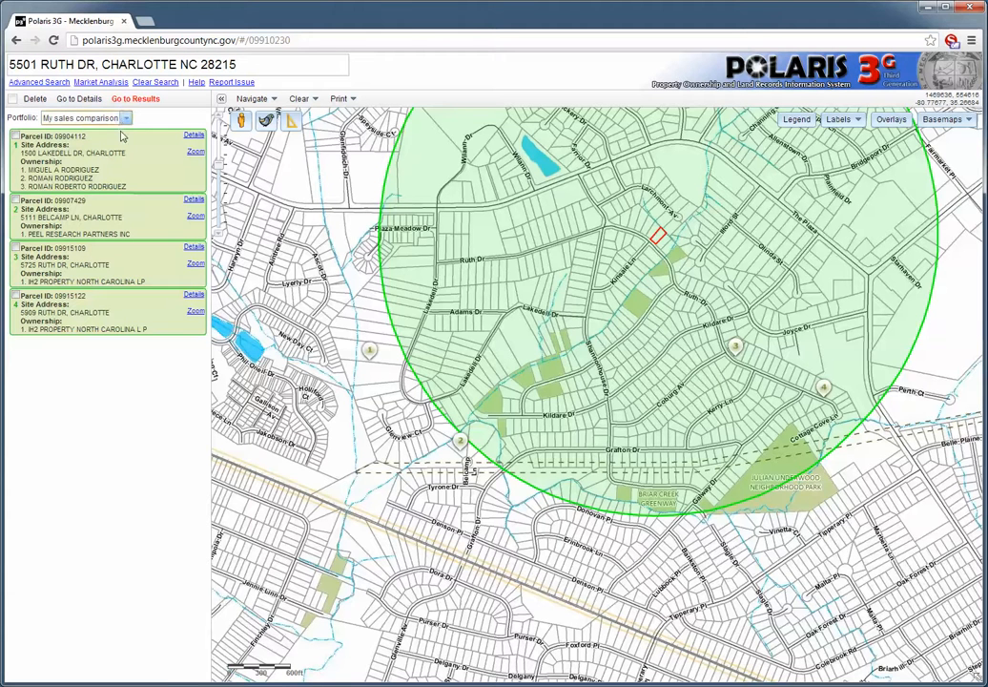
left_click(152, 83)
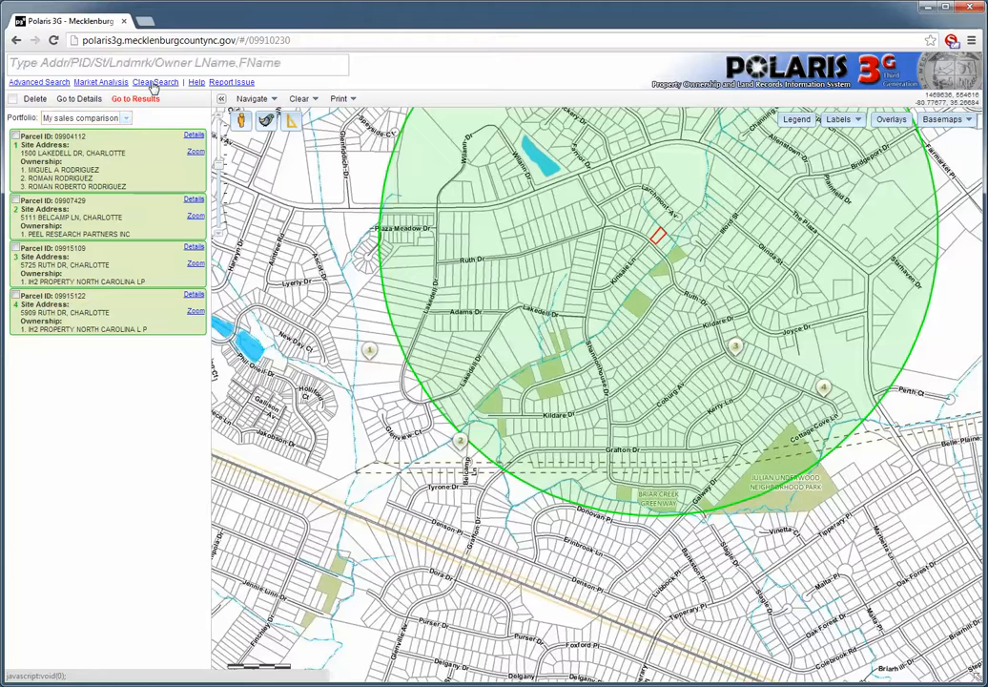
left_click(109, 65)
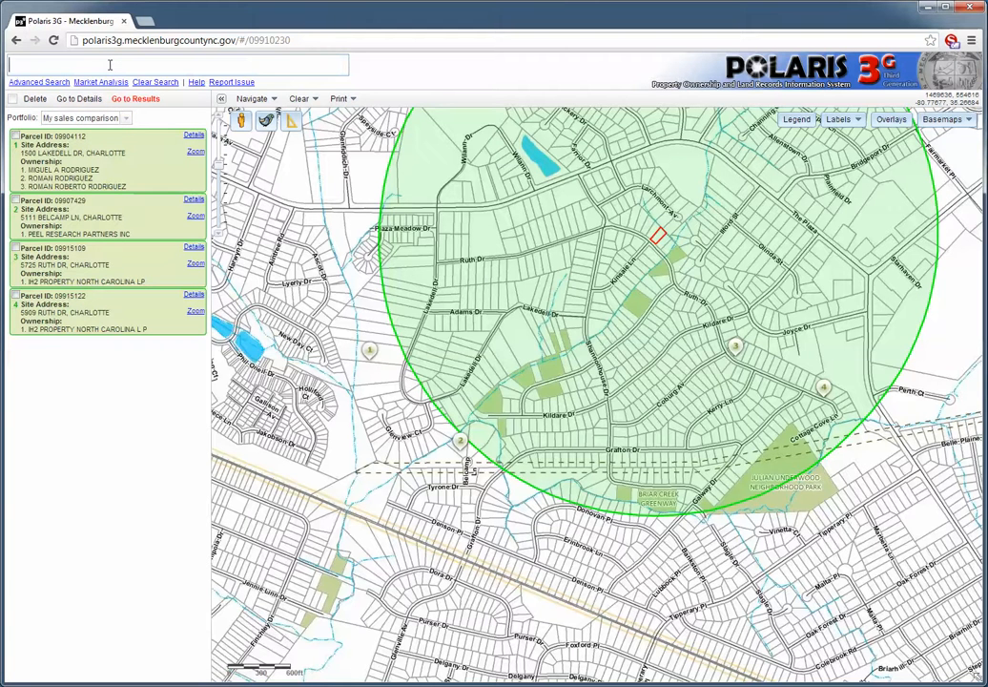
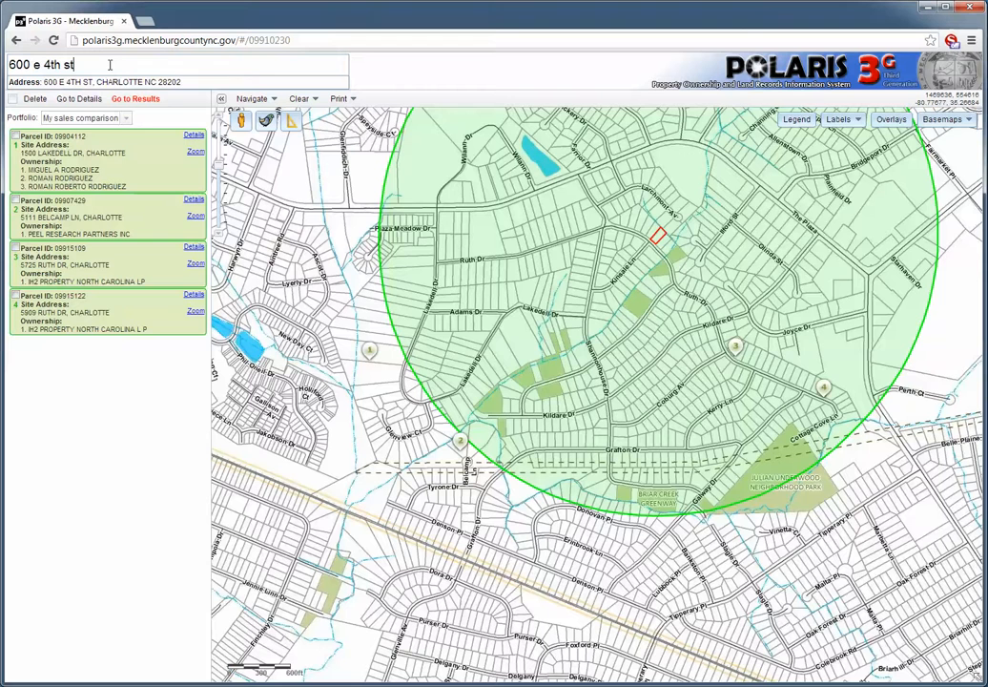
left_click(106, 84)
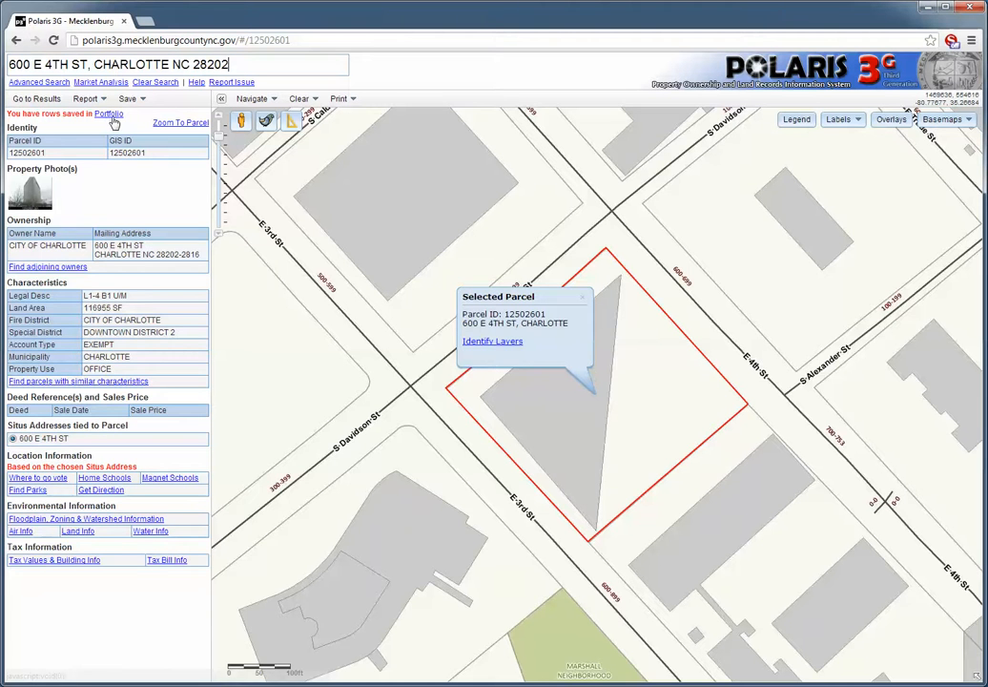
left_click(111, 115)
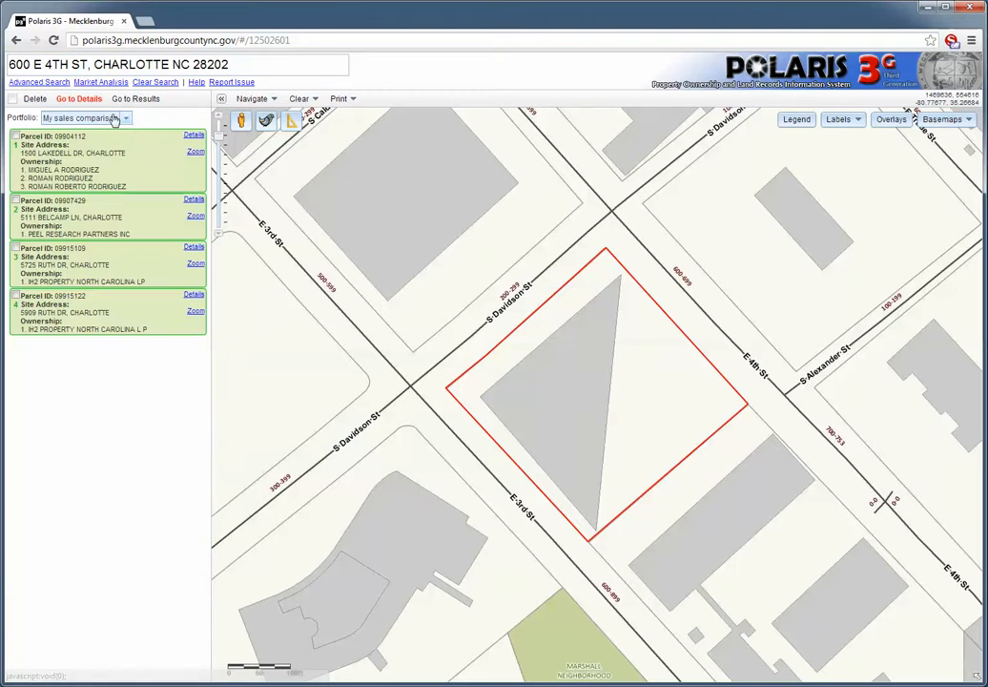
left_click(125, 118)
left_click(127, 120)
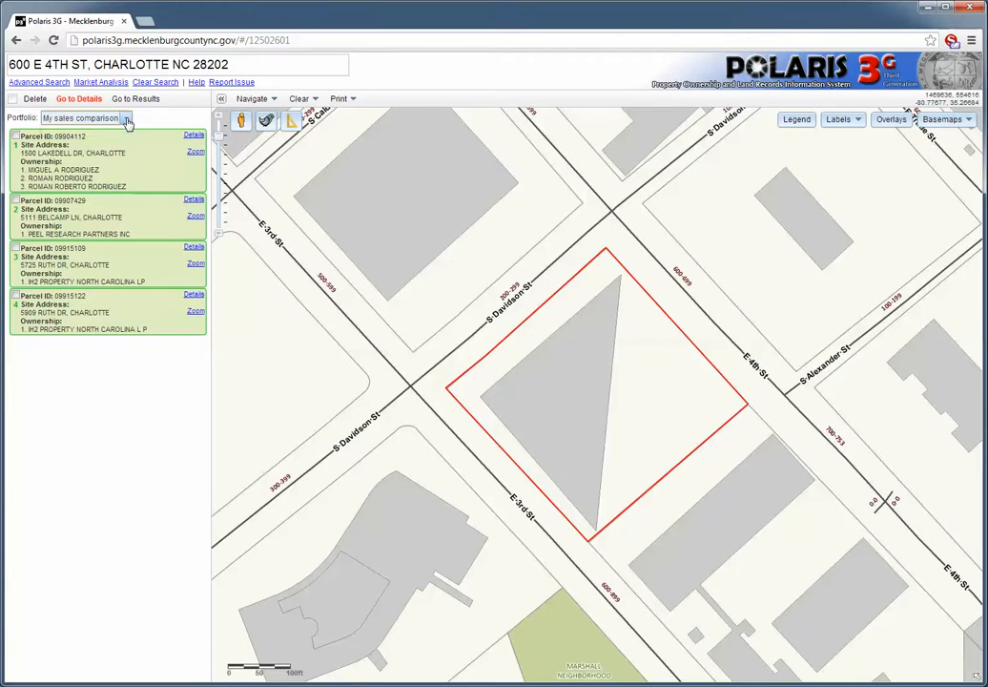
left_click(78, 99)
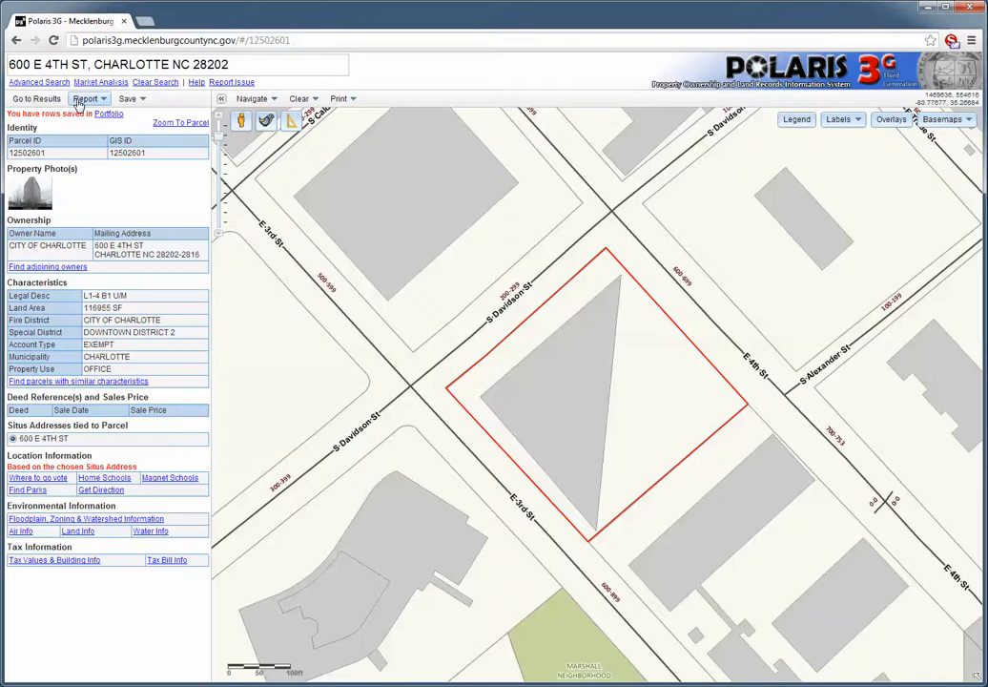
Save parcel 12502601 into a new portfolio 'test 1', then reselect My sales comparison.
left_click(128, 100)
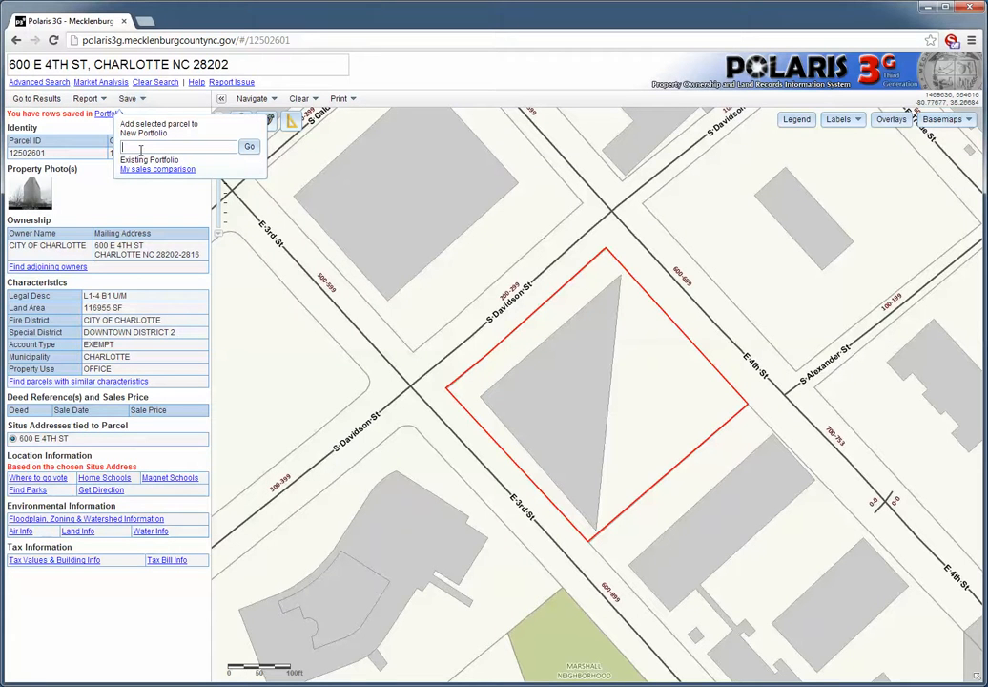
type("test 1")
left_click(250, 149)
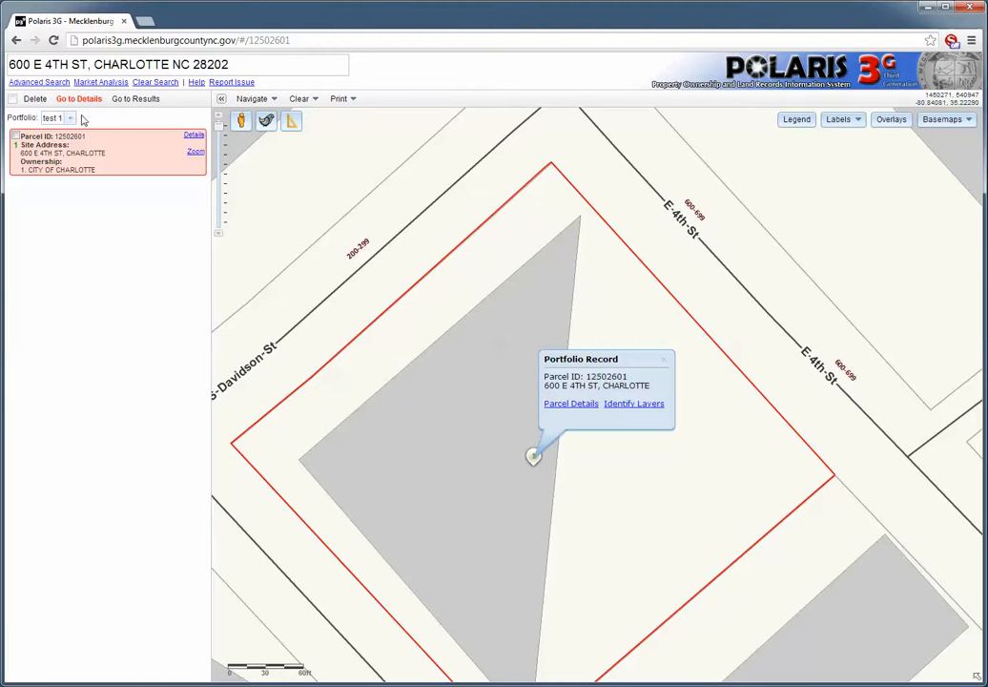
left_click(69, 118)
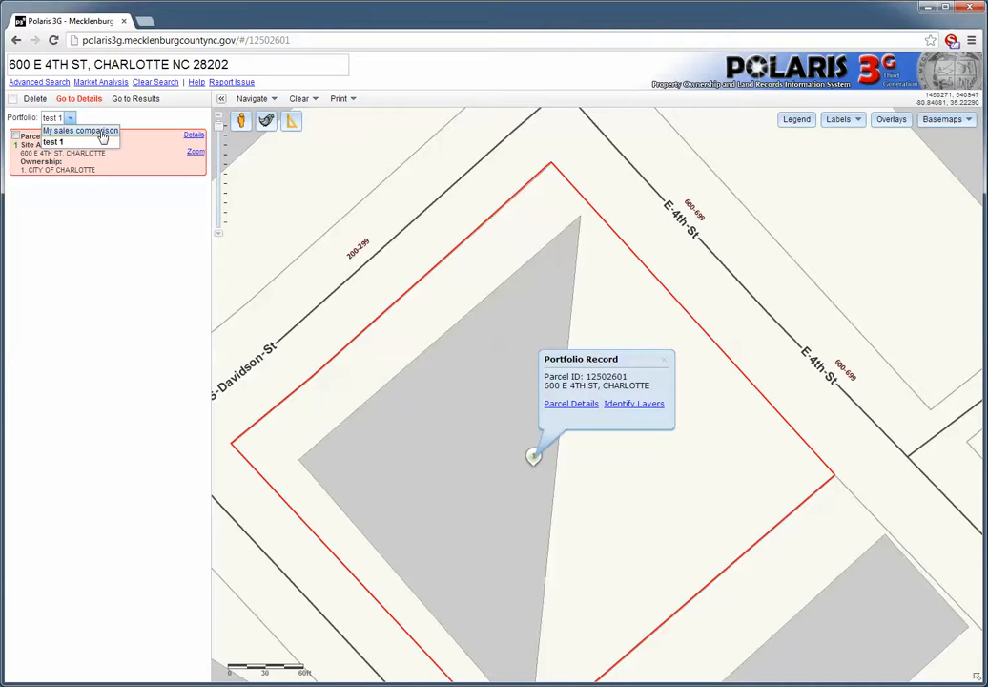
left_click(101, 133)
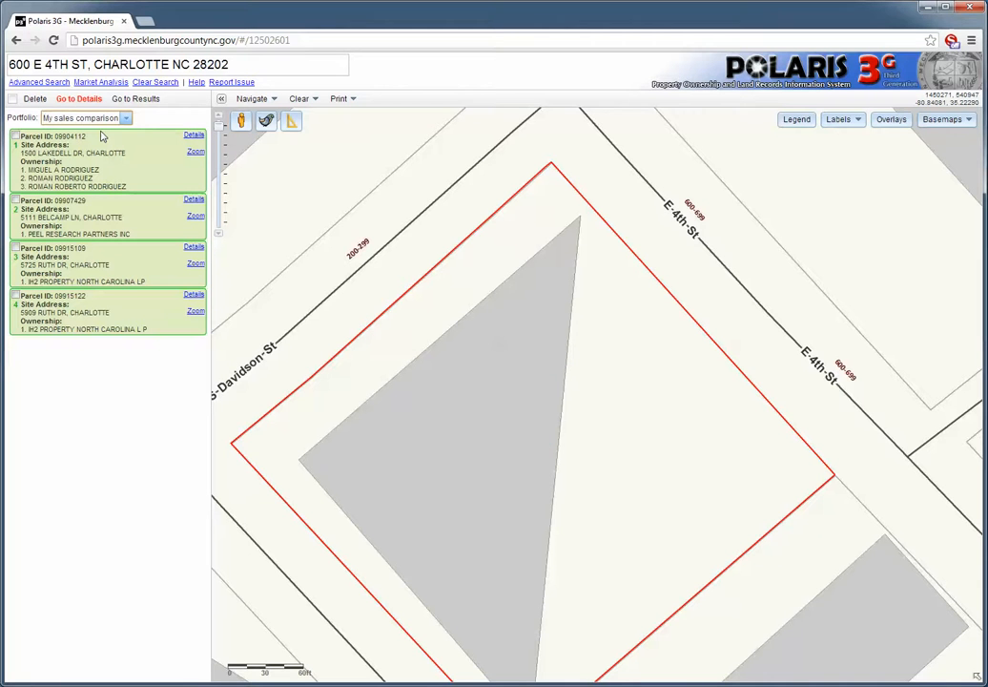